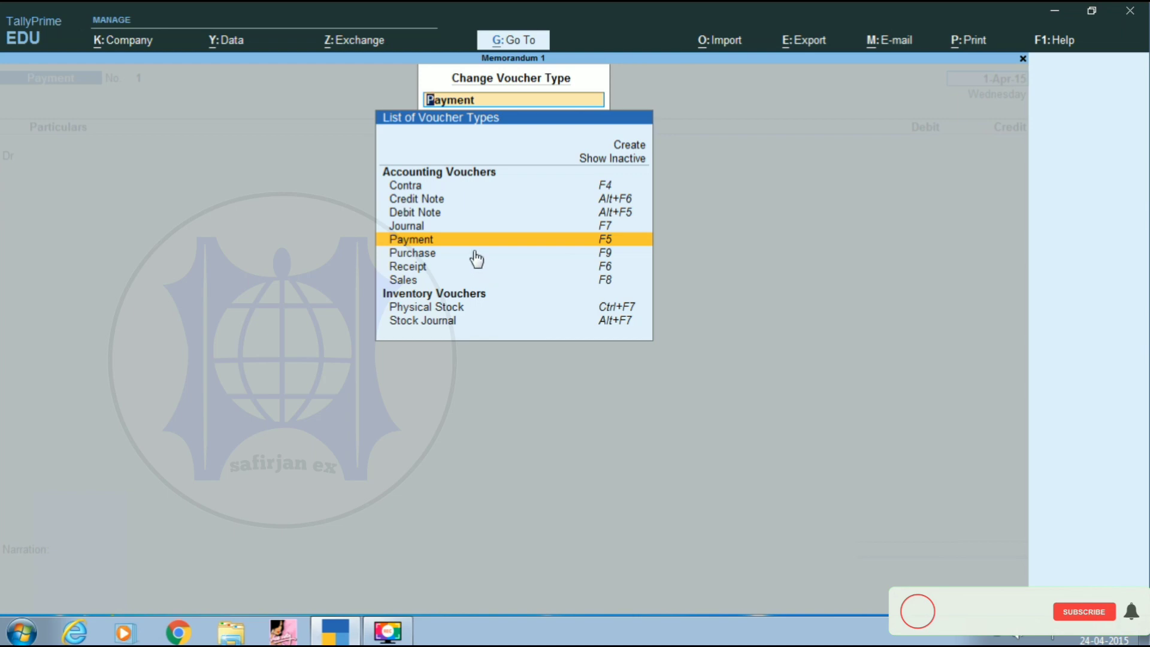
Step: Show the inactive voucher types in the voucher type list and leave voucher creation without saving
left_click(611, 162)
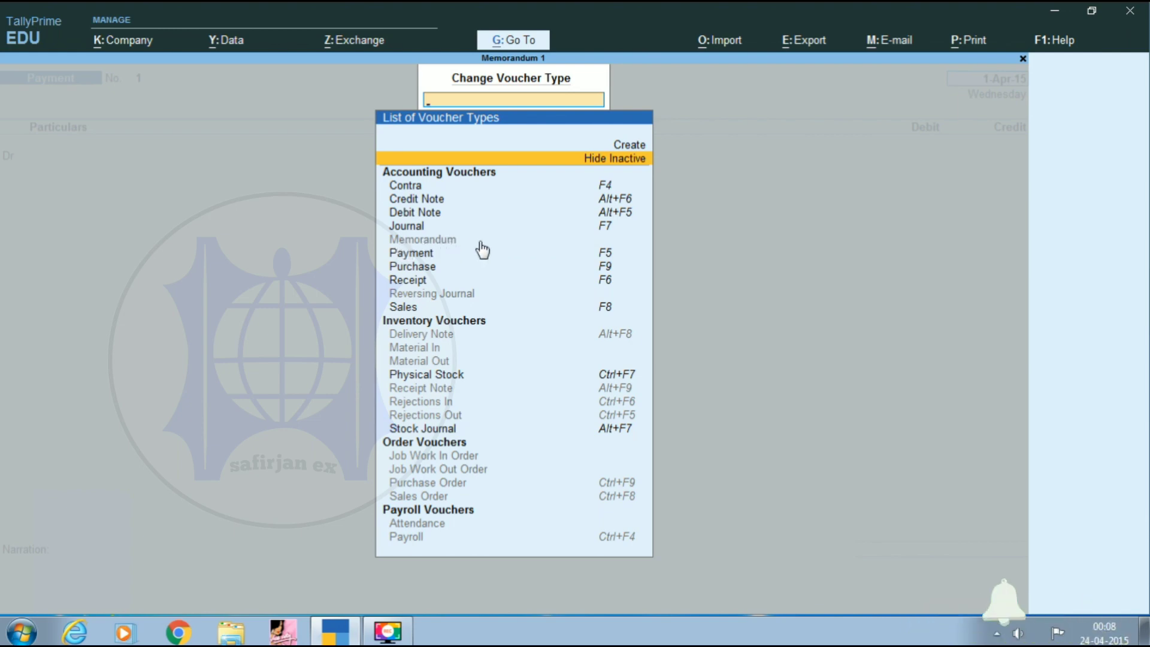
key("Escape")
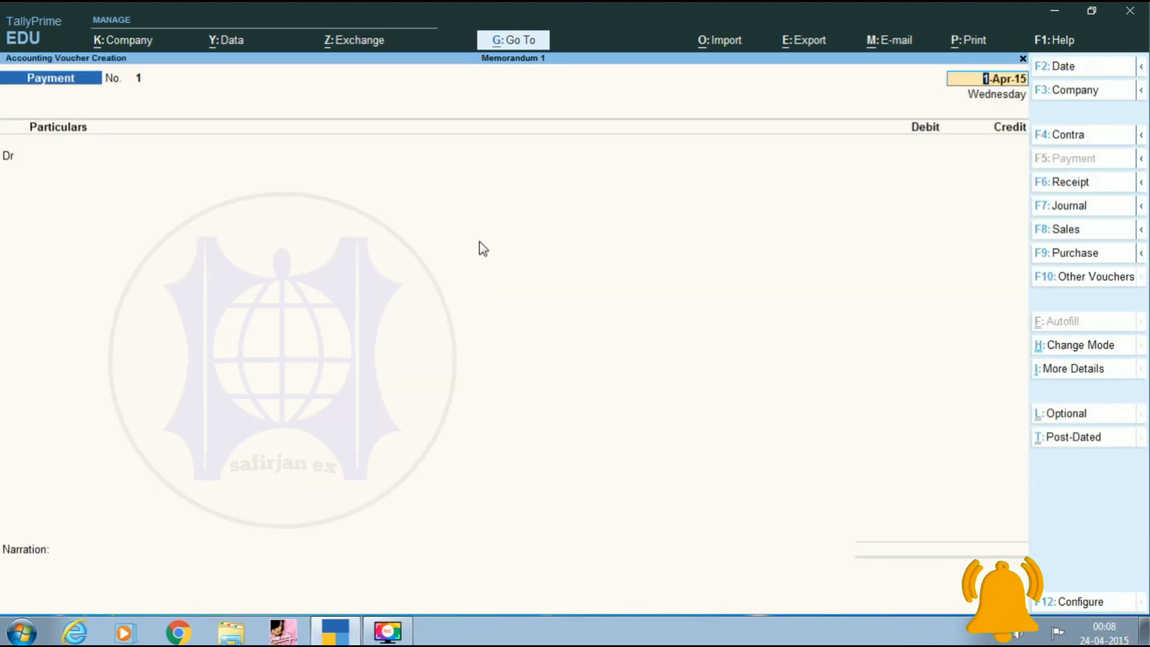
key("Escape")
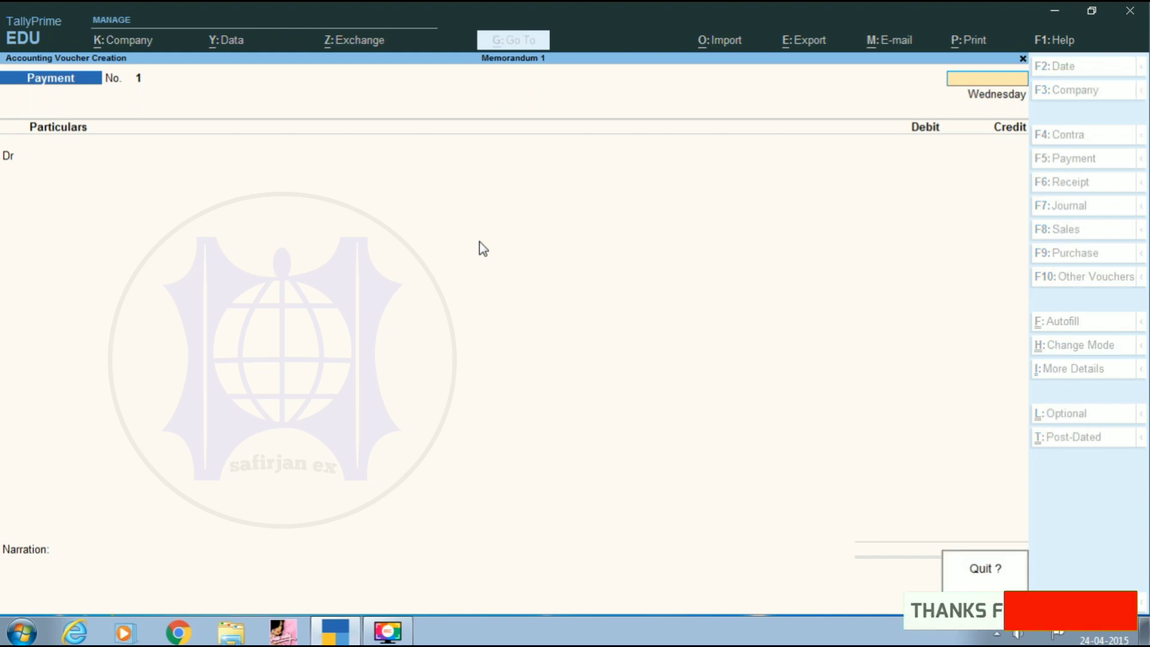
key("Return")
Step: Open the list of voucher types for master alteration
key("Up")
key("Up")
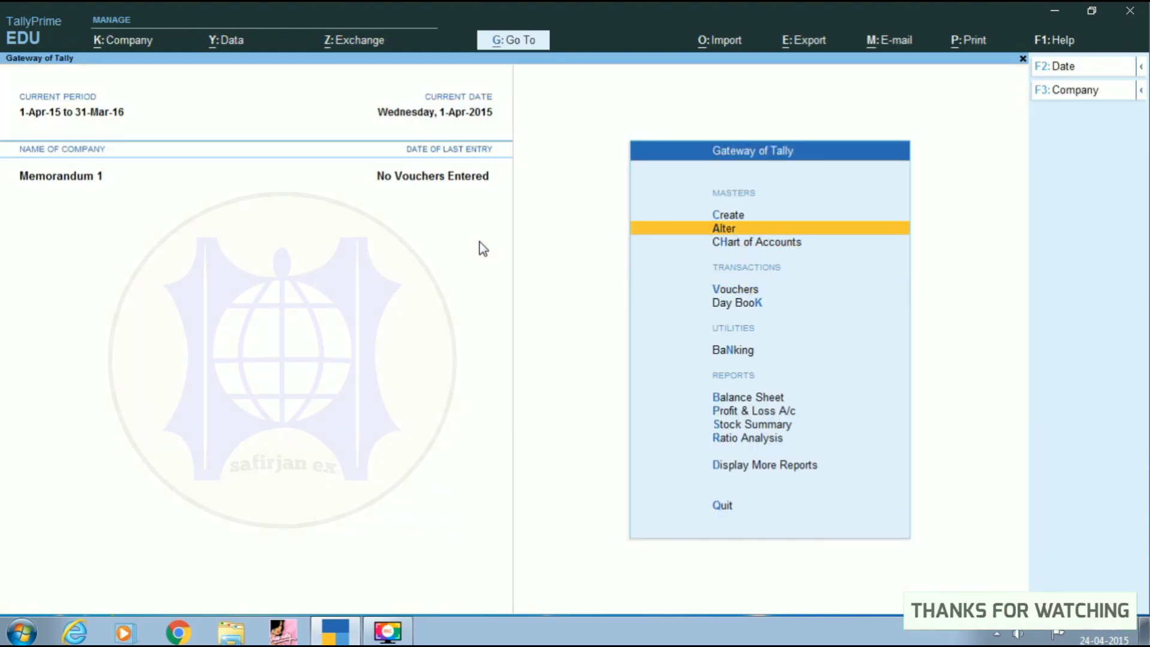
key("Return")
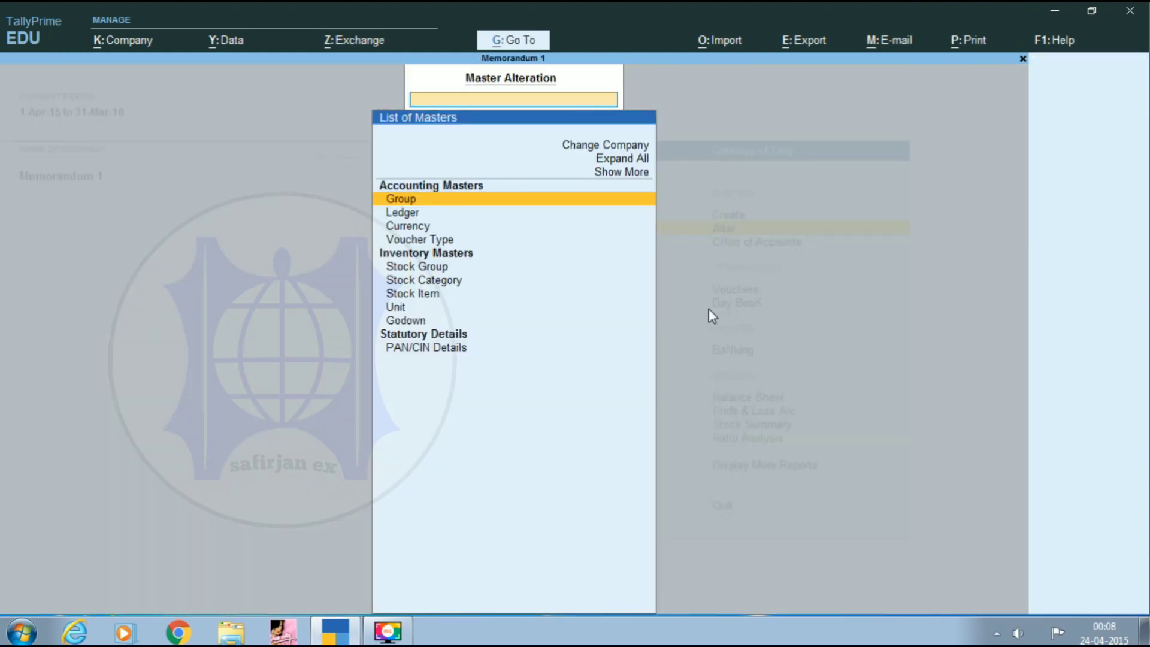
key("Down")
key("Down")
key("Down")
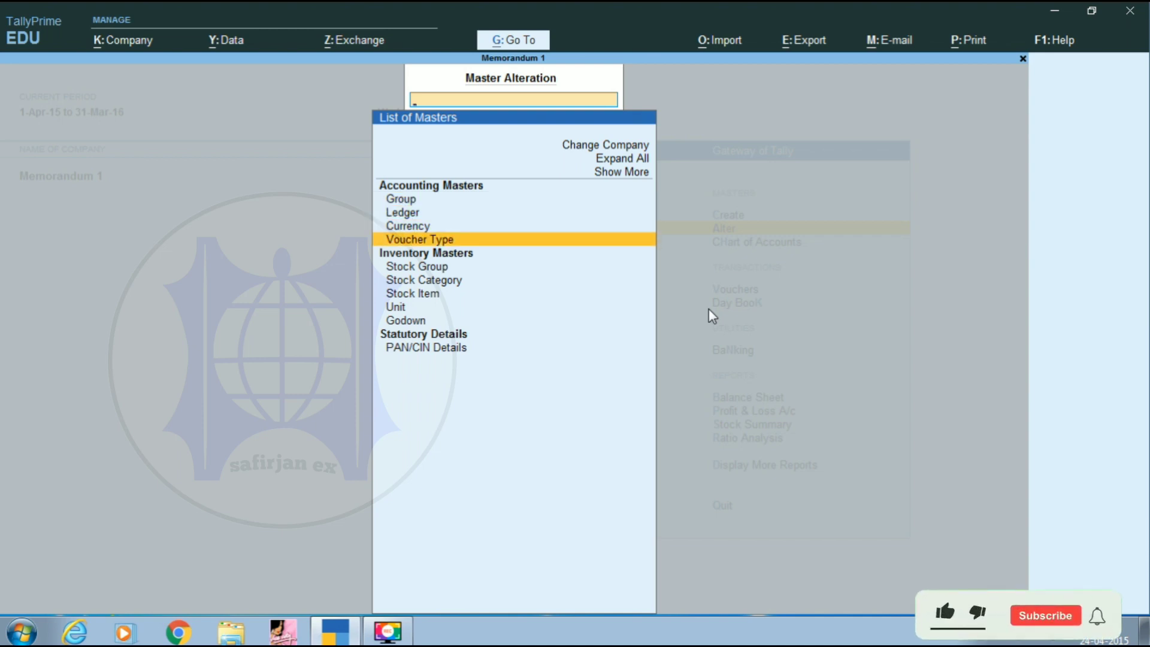
key("Return")
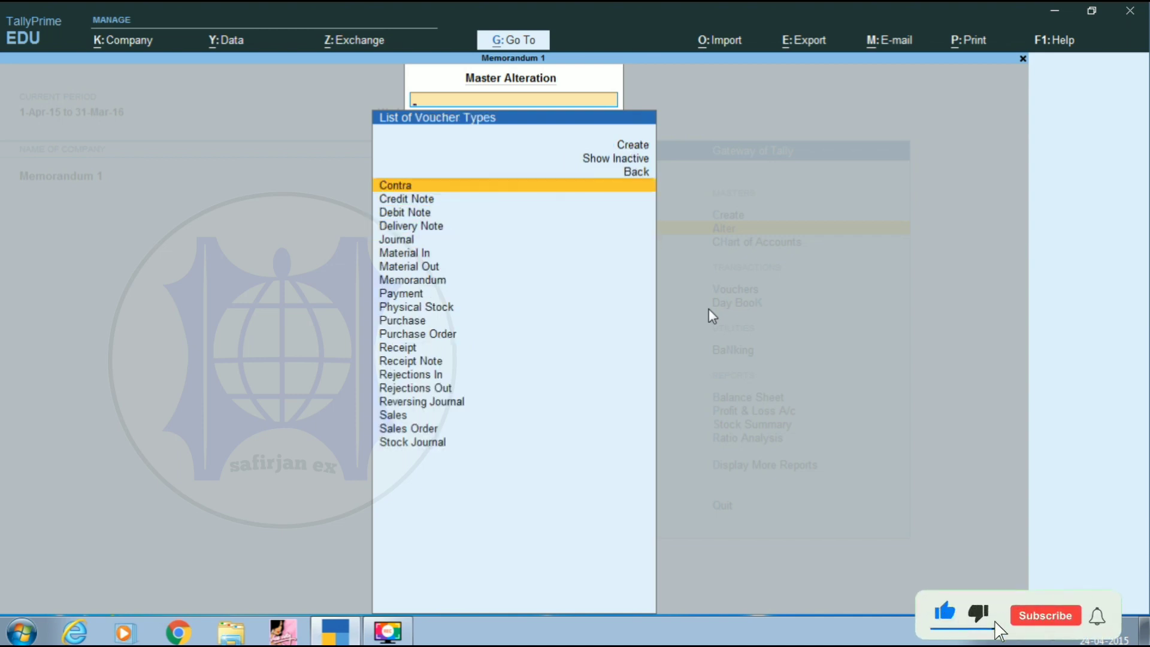
Step: Open the Memorandum voucher type for alteration
key("Down")
key("Down")
key("Down")
key("Down")
key("Down")
key("Down")
key("Down")
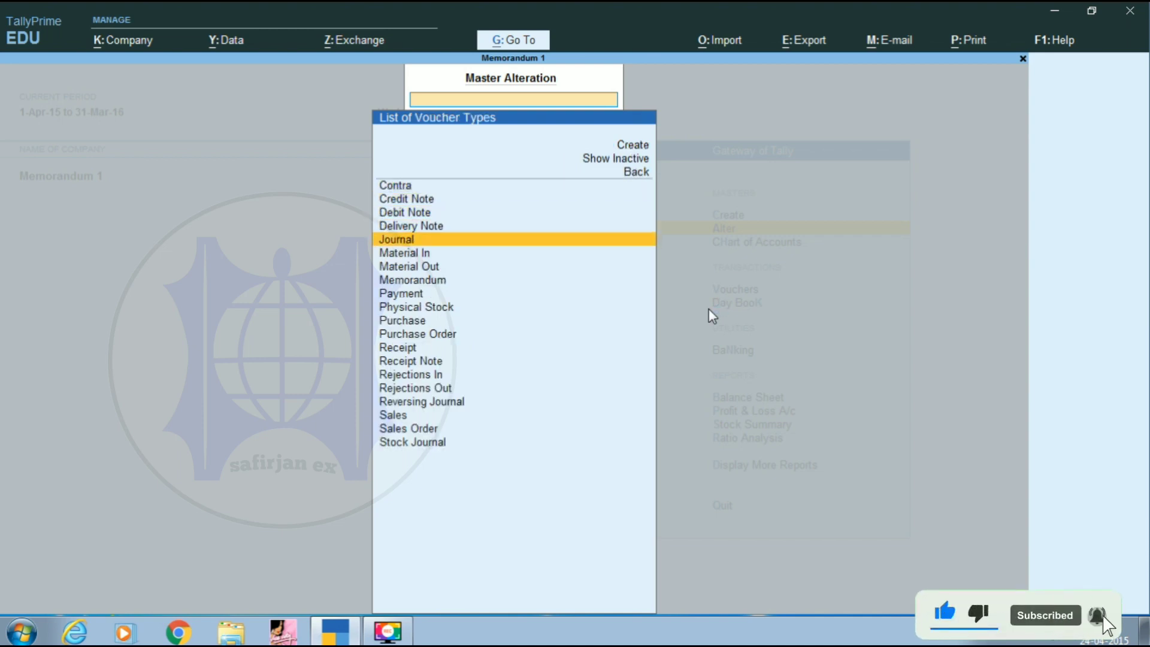
key("Return")
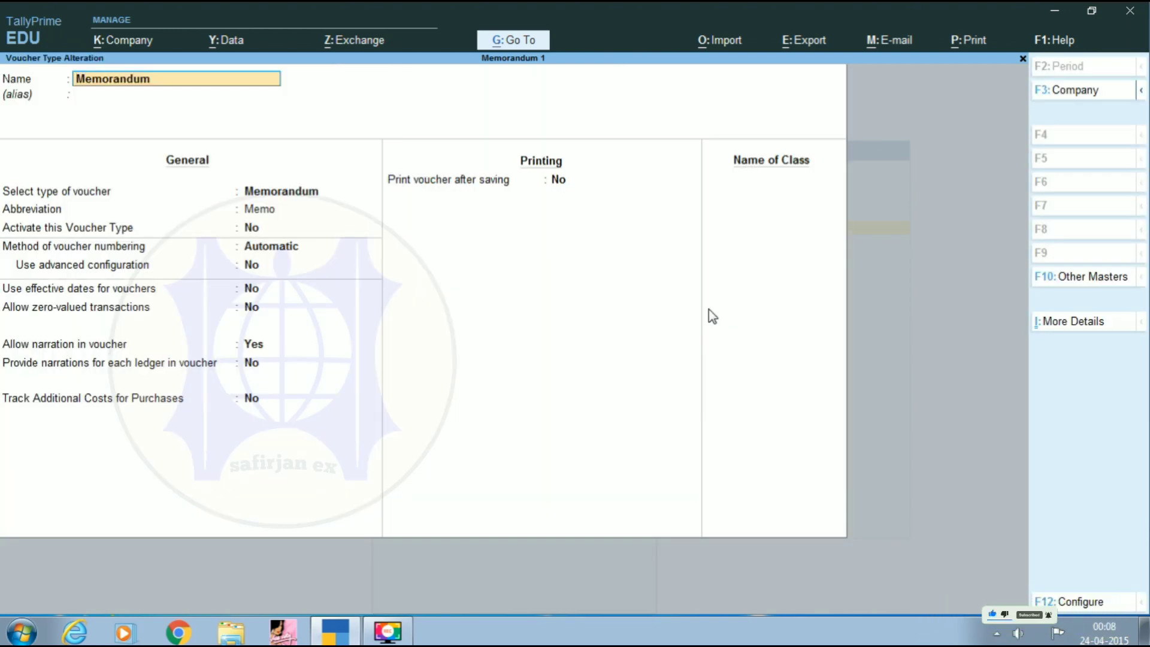
Step: Set the Memorandum voucher type's activation to Yes, save it and return to the Gateway of Tally
key("Return")
key("Return")
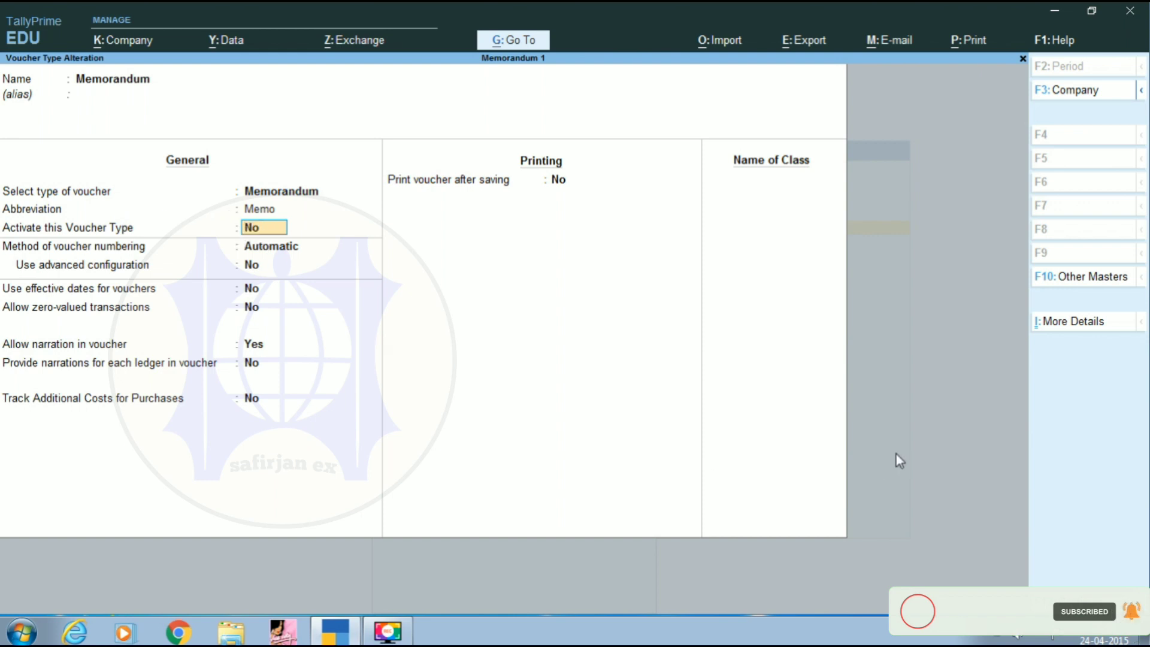
type("y")
key("Return")
key("Return")
key("Return")
key("Return")
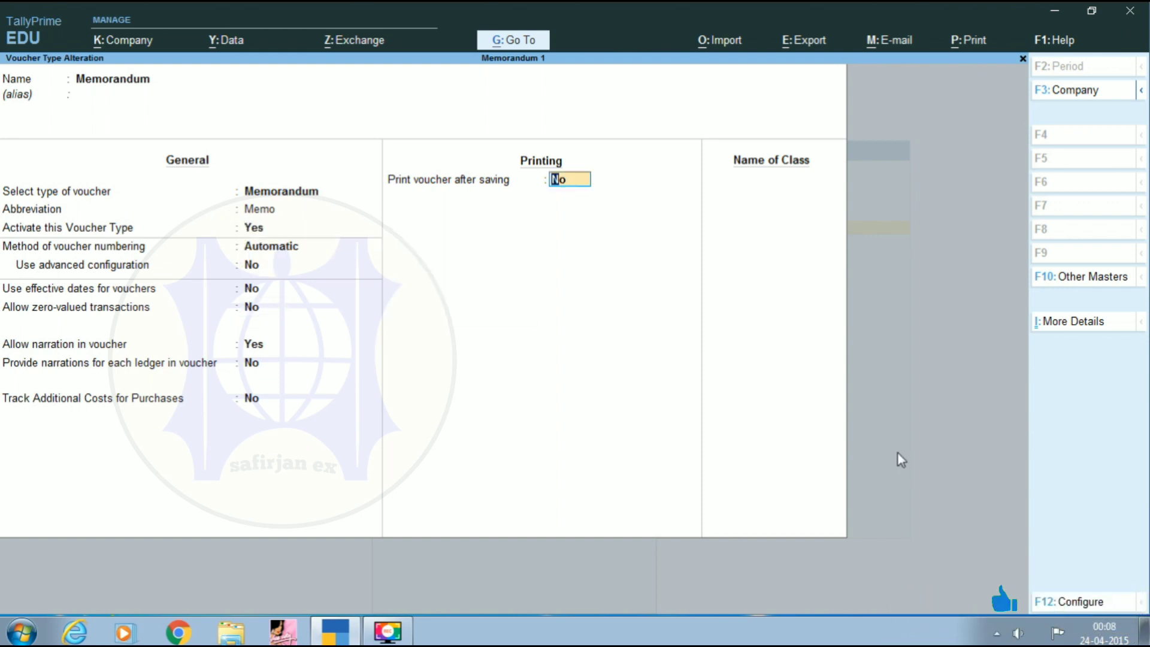
key("Return")
key("y")
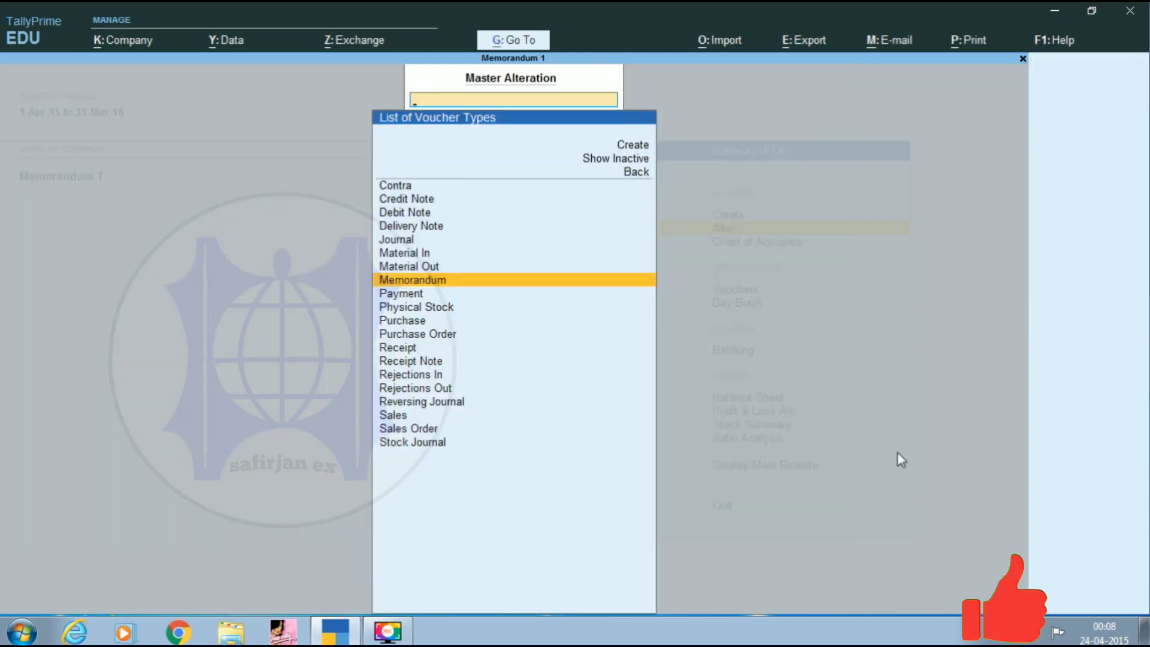
key("Escape")
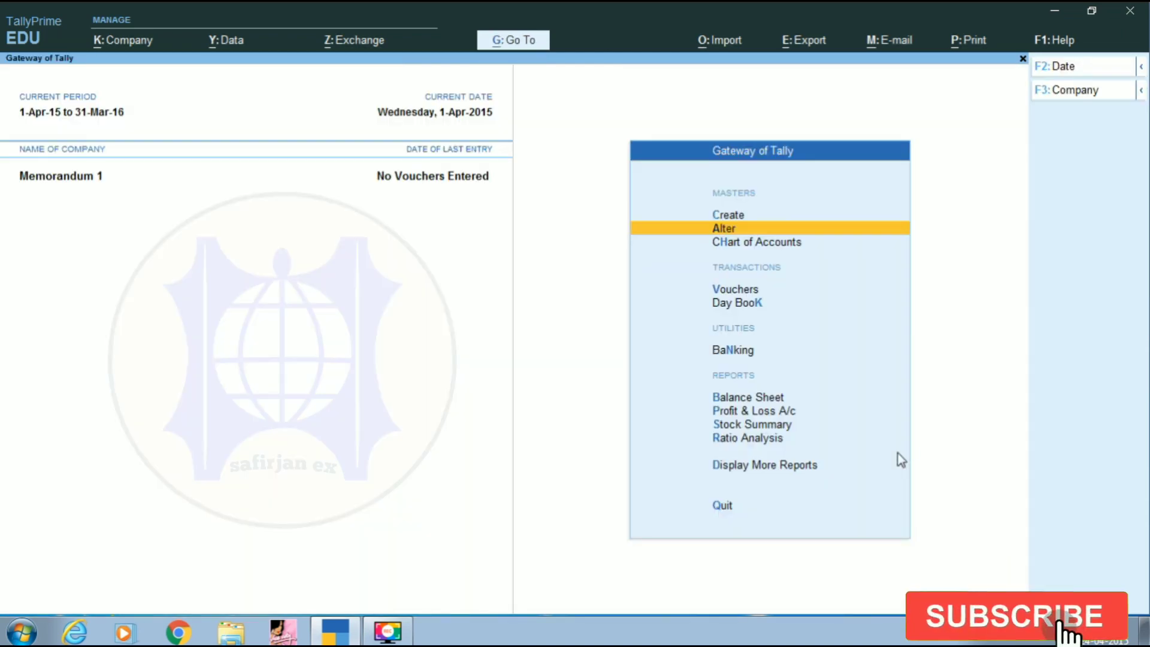
Step: Start a new voucher of type Memorandum, keeping the date 1-Apr-15
key("Down")
key("Down")
key("Return")
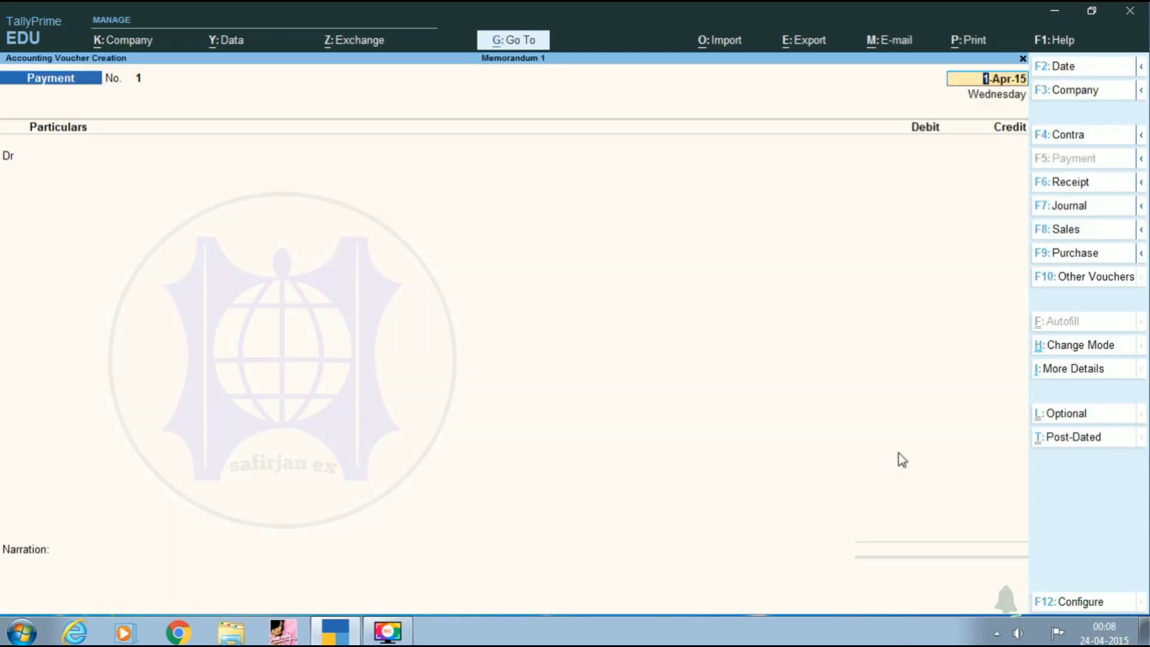
left_click(1080, 278)
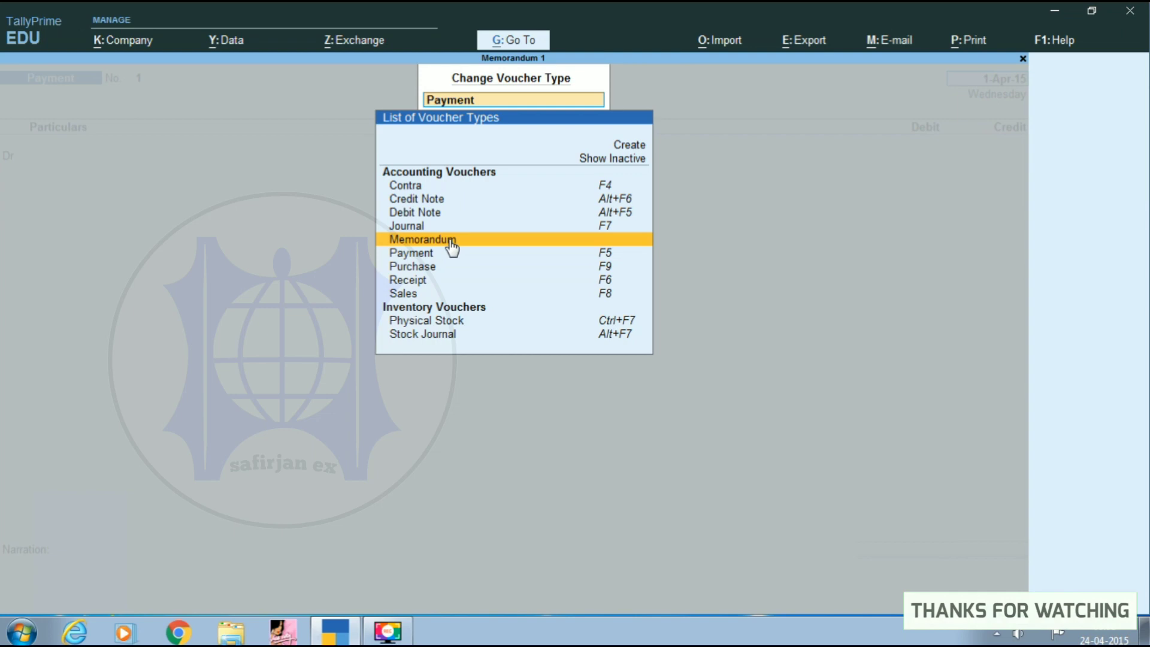
key("Return")
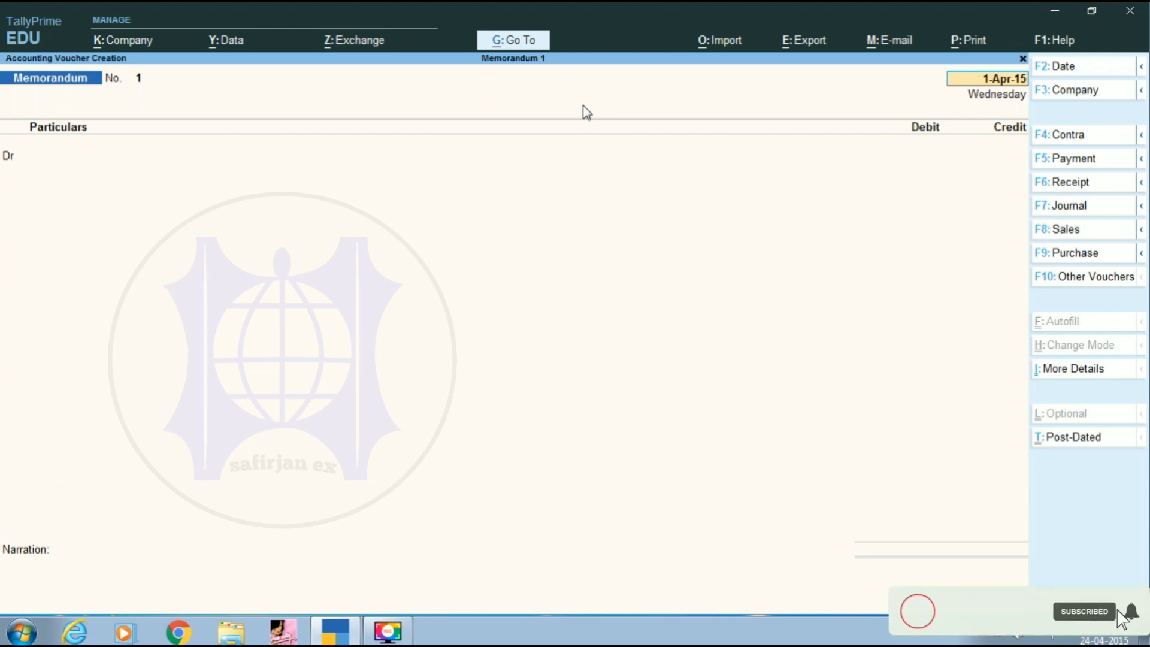
key("Return")
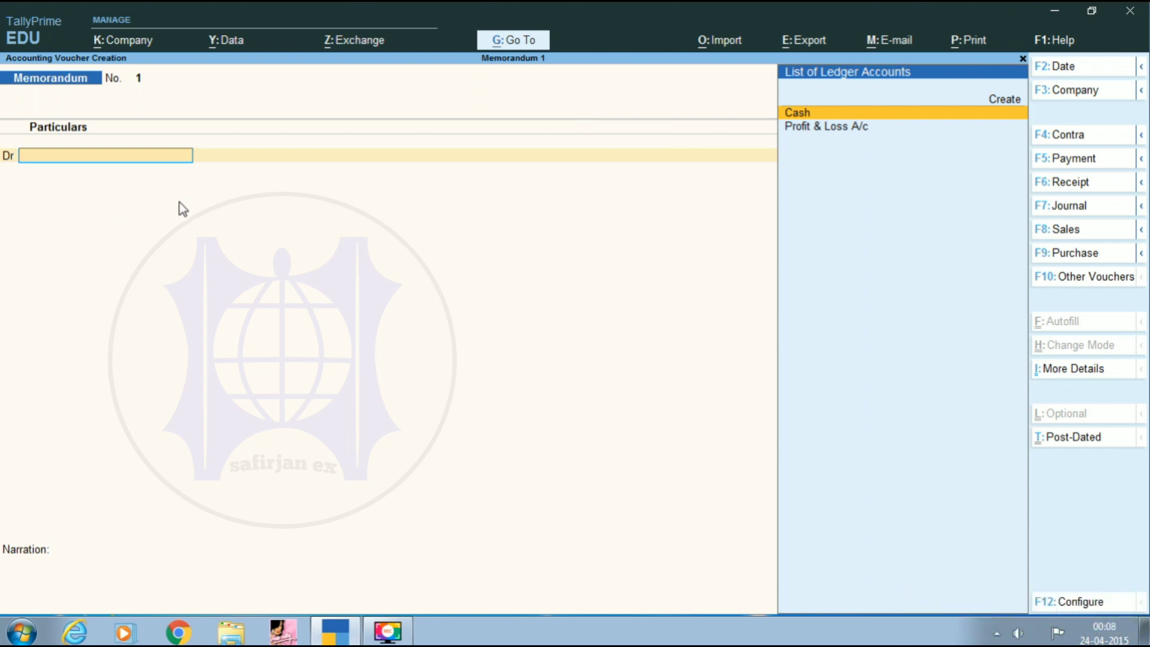
Step: Start a new ledger from the voucher's debit line and name it Traveling Expense
key("alt+c")
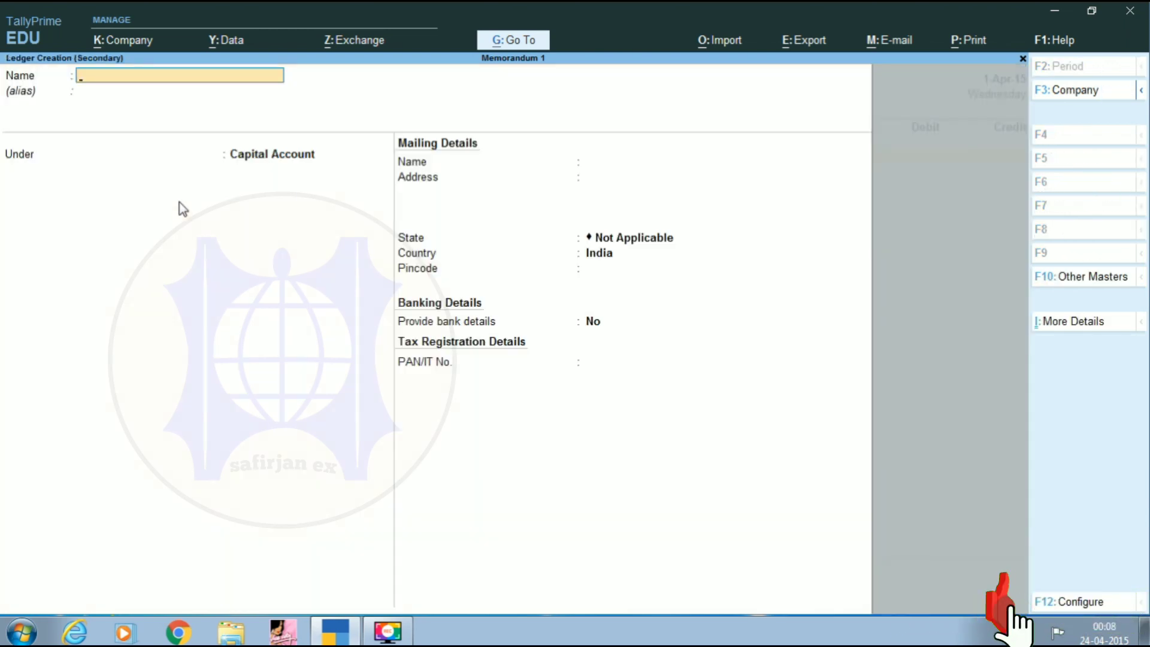
type("Travel")
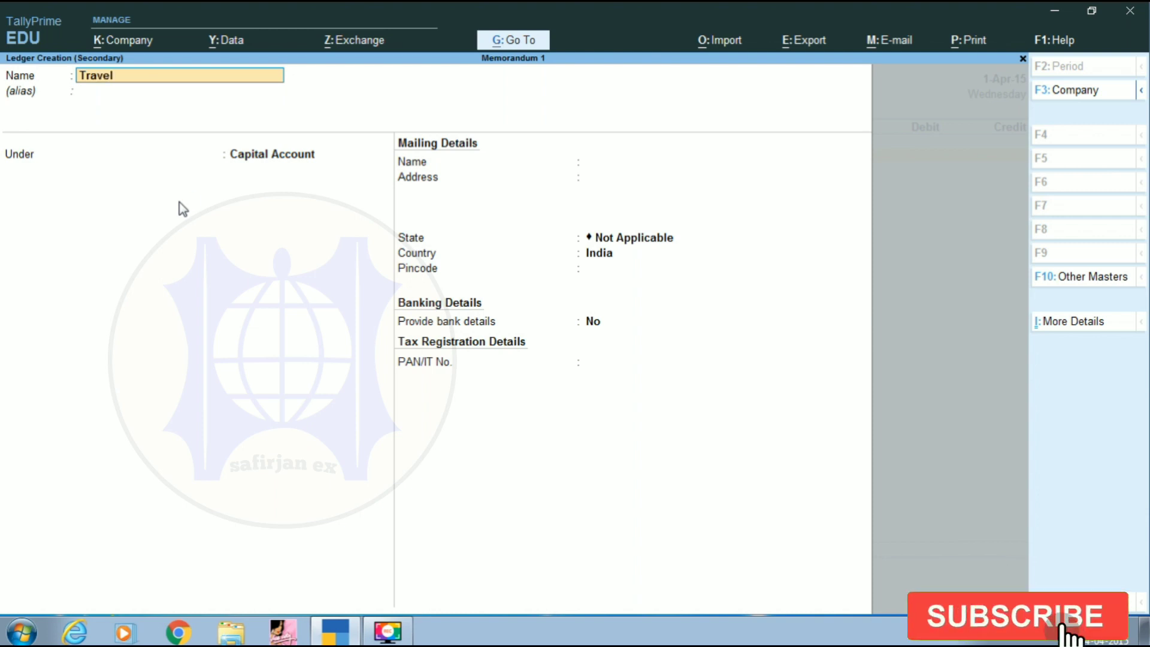
type("ing Expense")
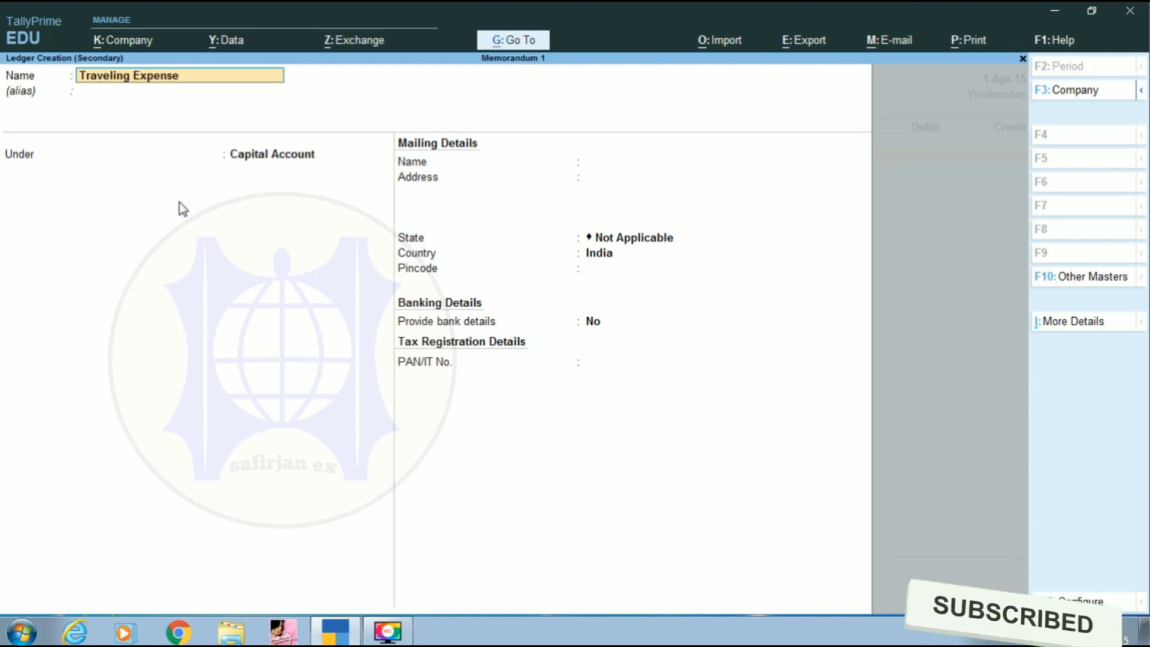
key("Return")
Step: Place the new ledger under the Indirect Expenses group and save it with the remaining defaults
type("I")
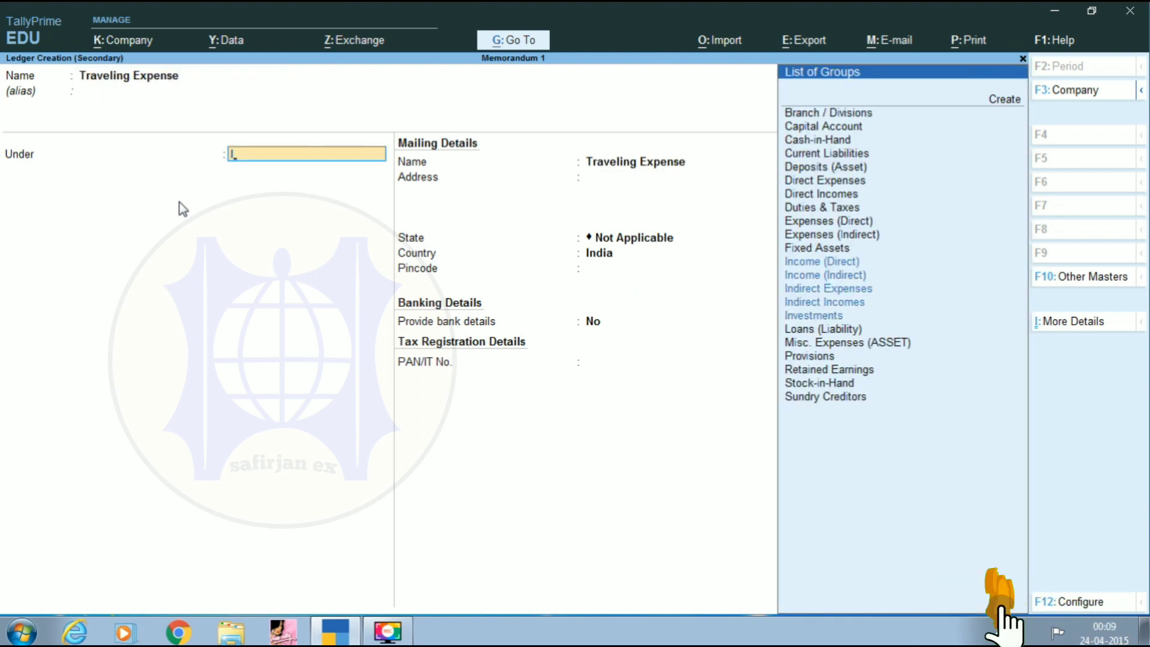
key("Down")
key("Down")
key("Down")
key("Down")
key("Down")
key("Up")
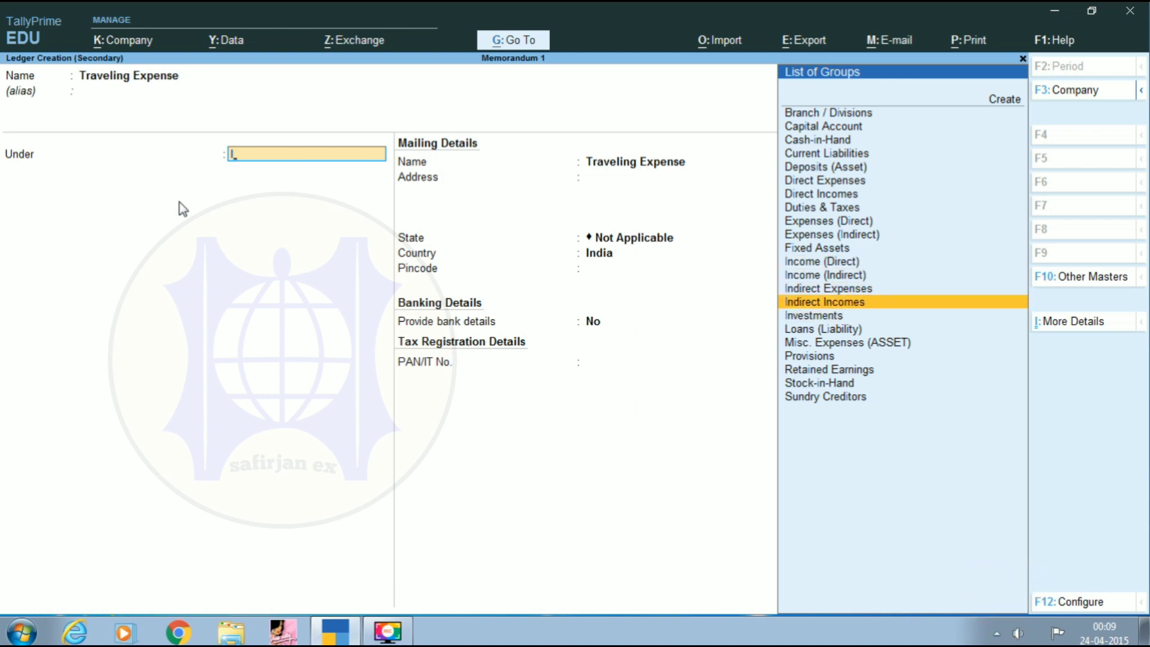
key("Up")
key("Return")
key("Return")
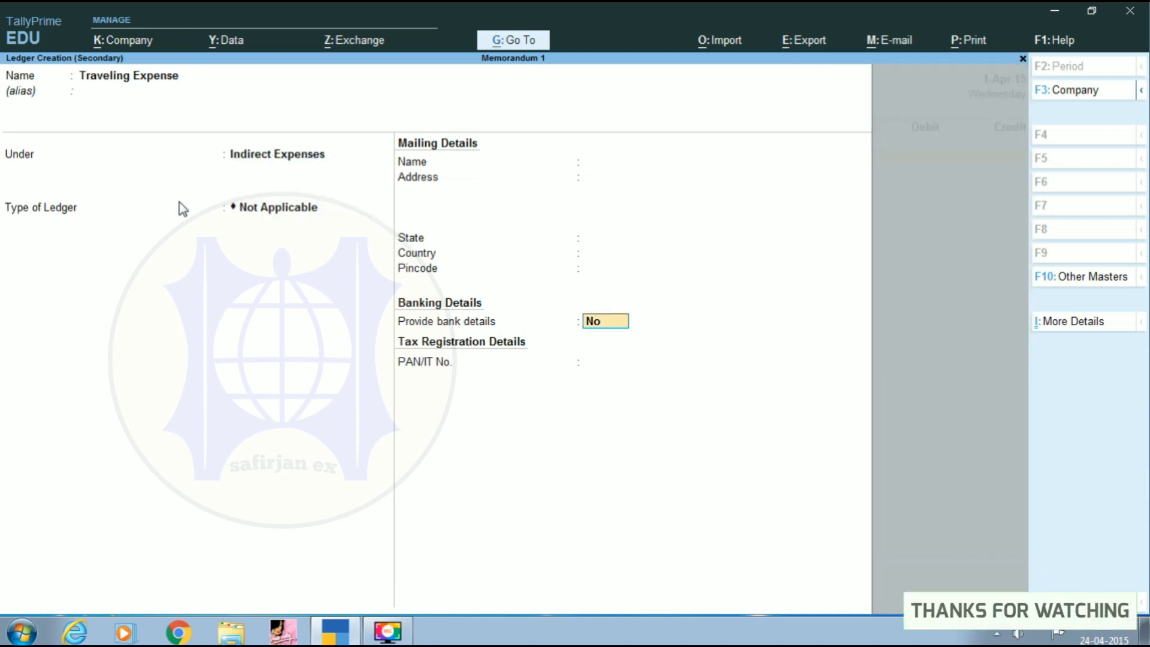
key("Return")
key("Return")
Step: Debit Traveling Expense with 1,200, credit Cash with the same amount and save the memorandum voucher without narration
type("1")
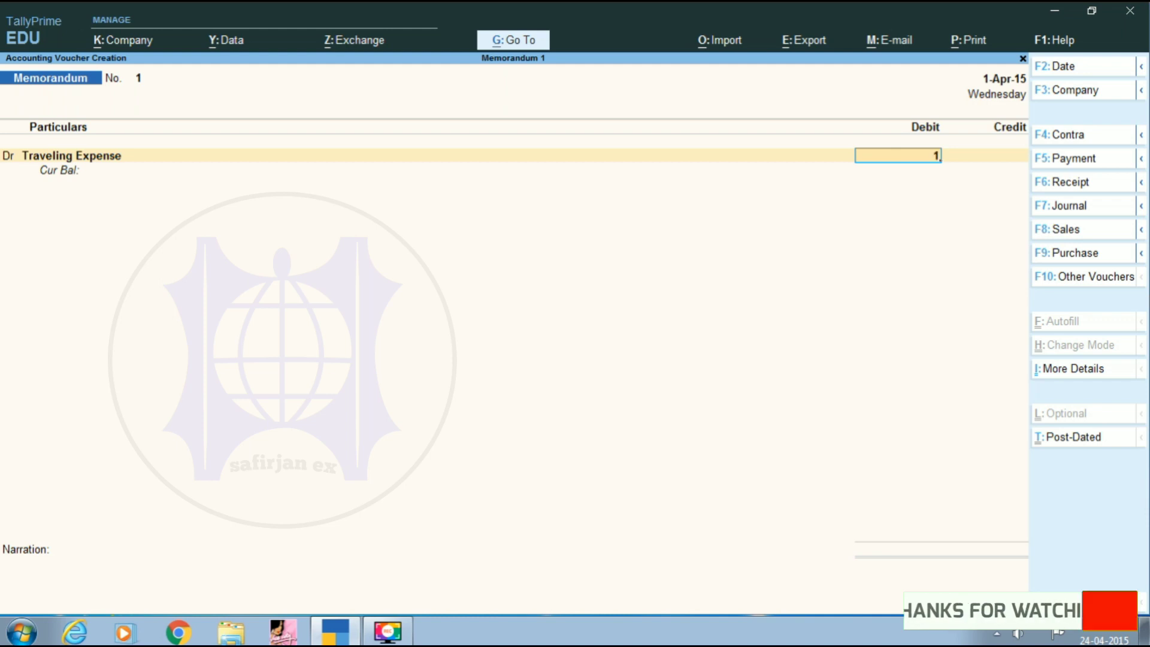
type("200")
key("Return")
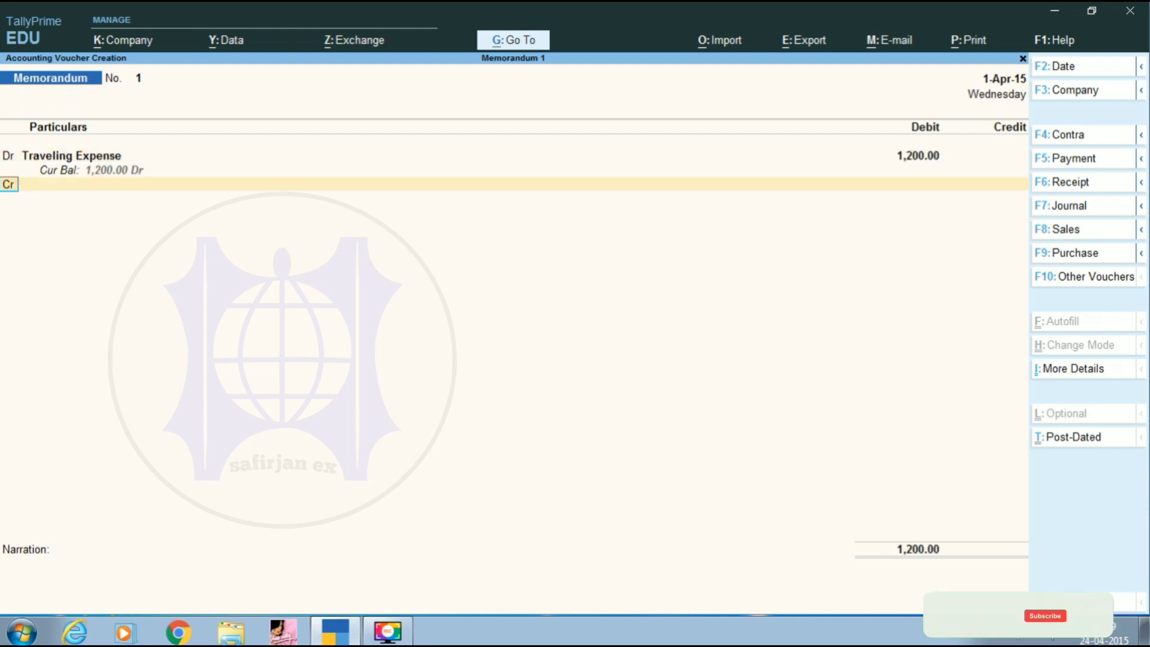
key("Return")
key("Return")
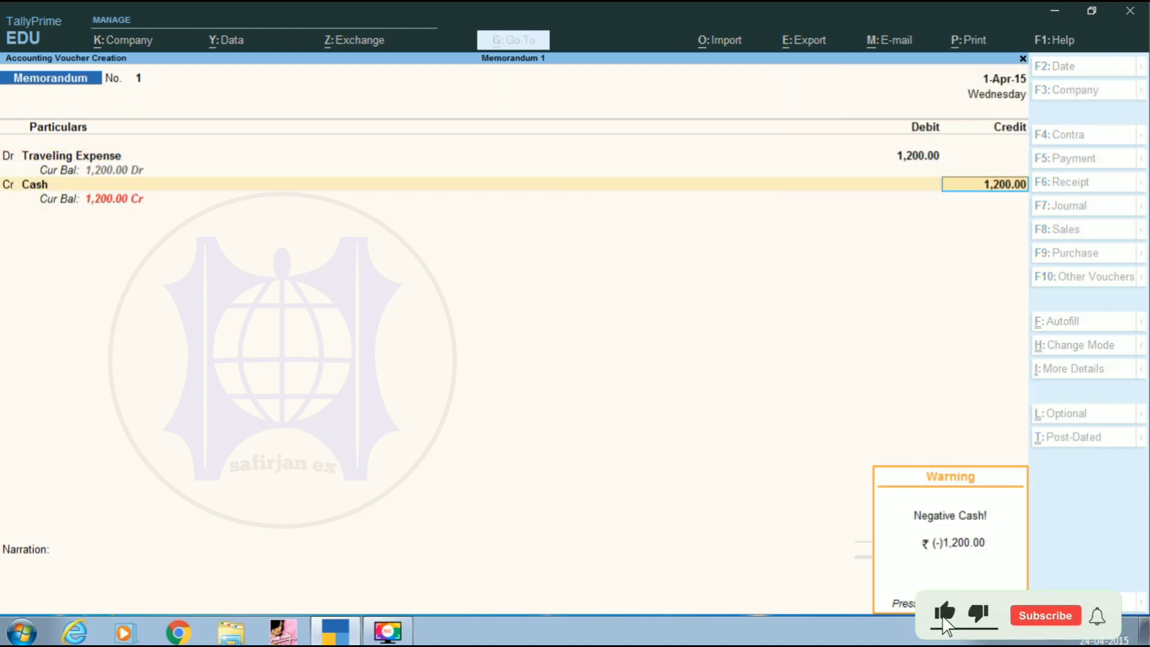
key("Return")
key("Return")
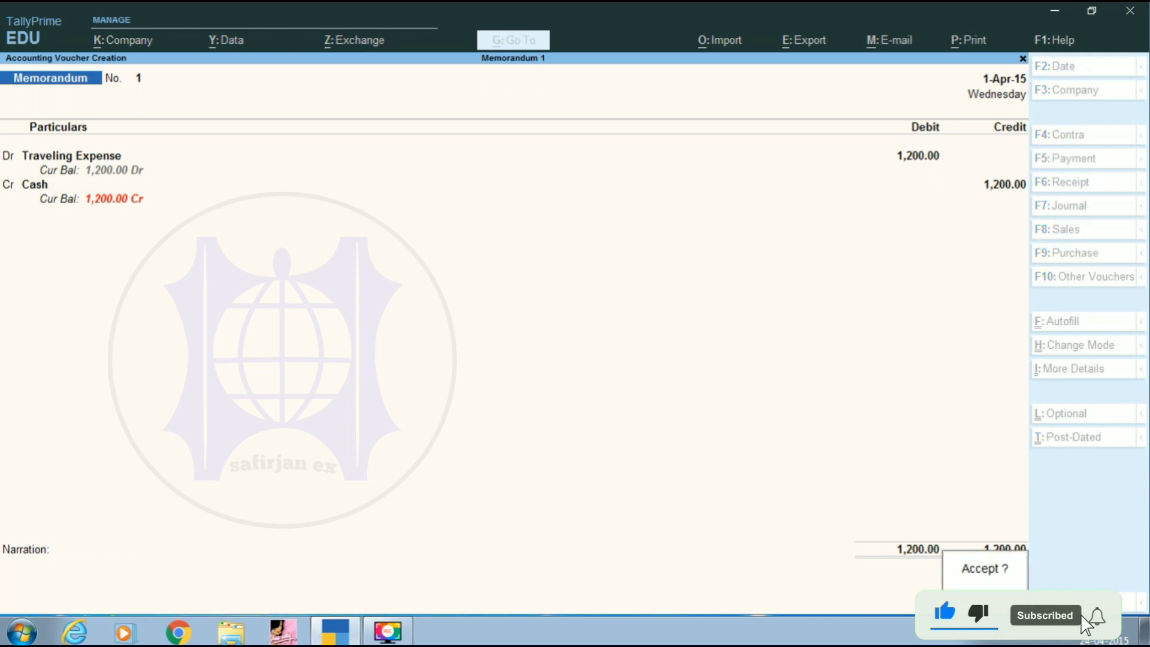
key("Return")
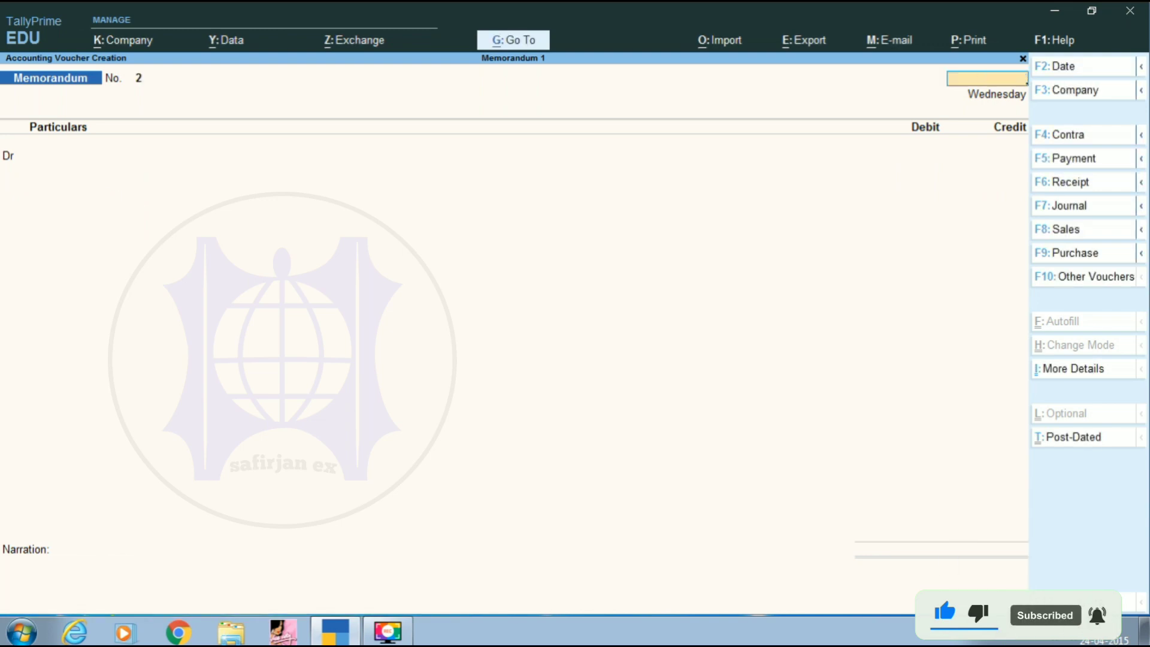
Step: Check the Traveling Expense line under the expanded Indirect Expenses in the Profit & Loss A/c, and close the report
key("Escape")
key("Down")
key("Down")
key("Down")
key("Down")
key("Return")
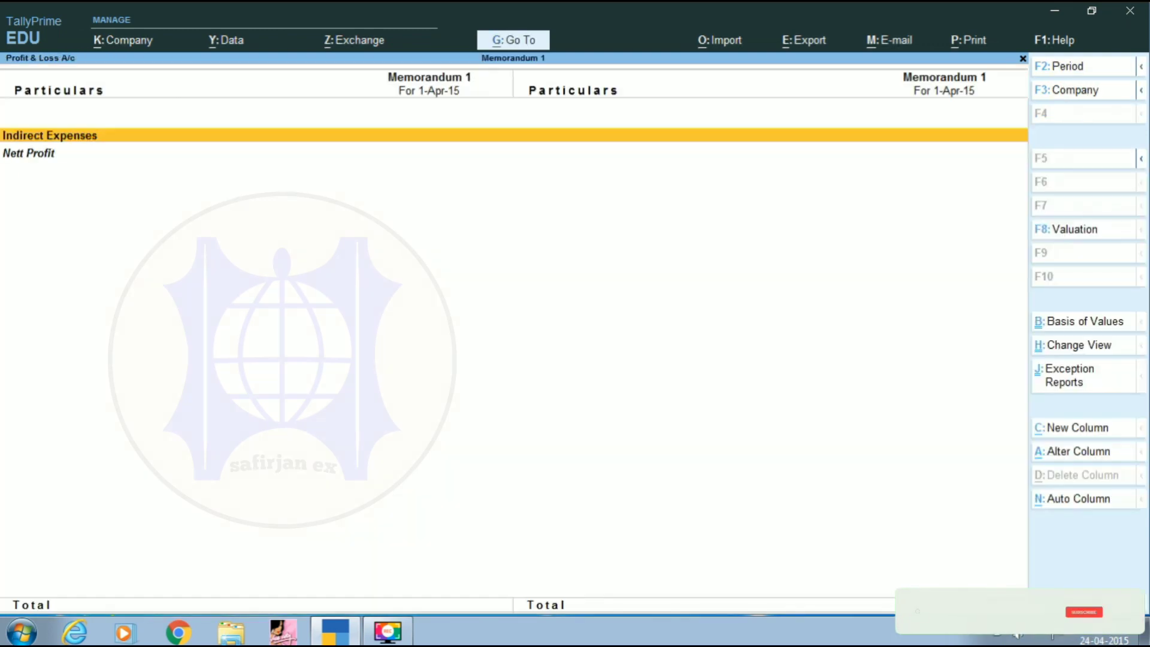
key("shift+Return")
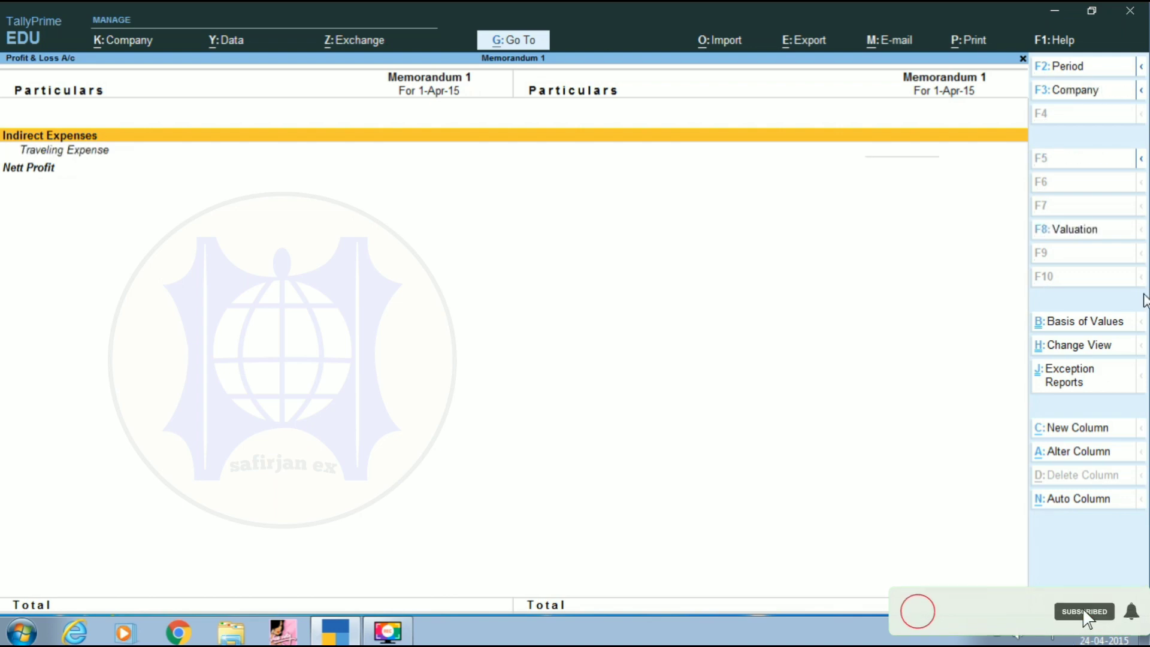
left_click(68, 154)
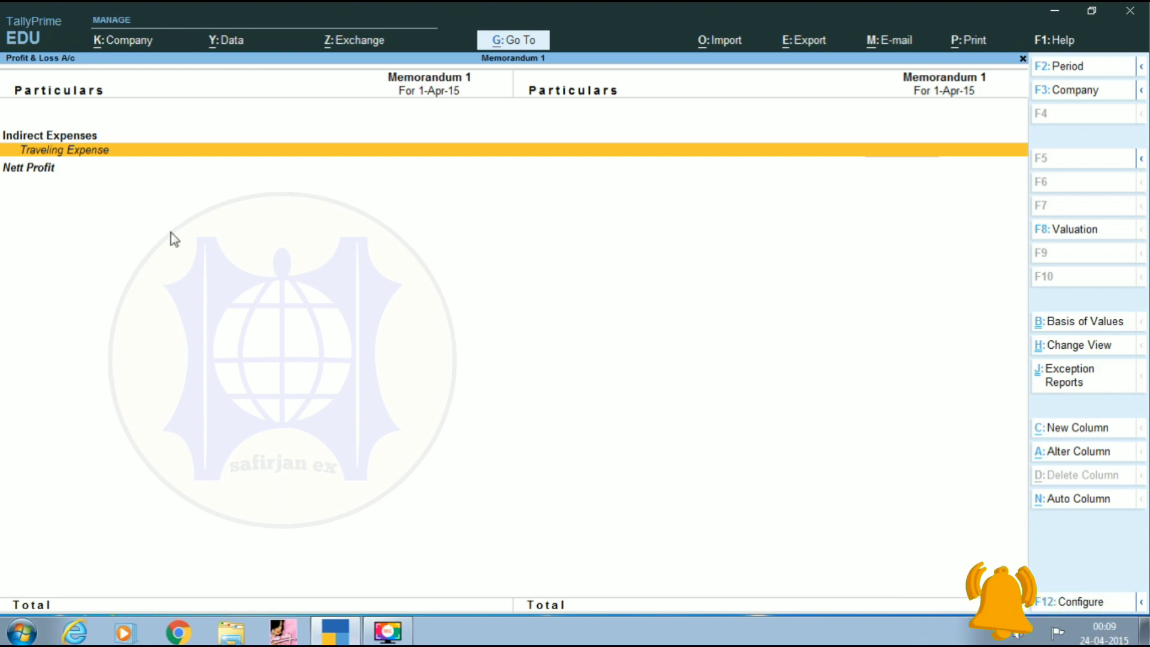
key("Escape")
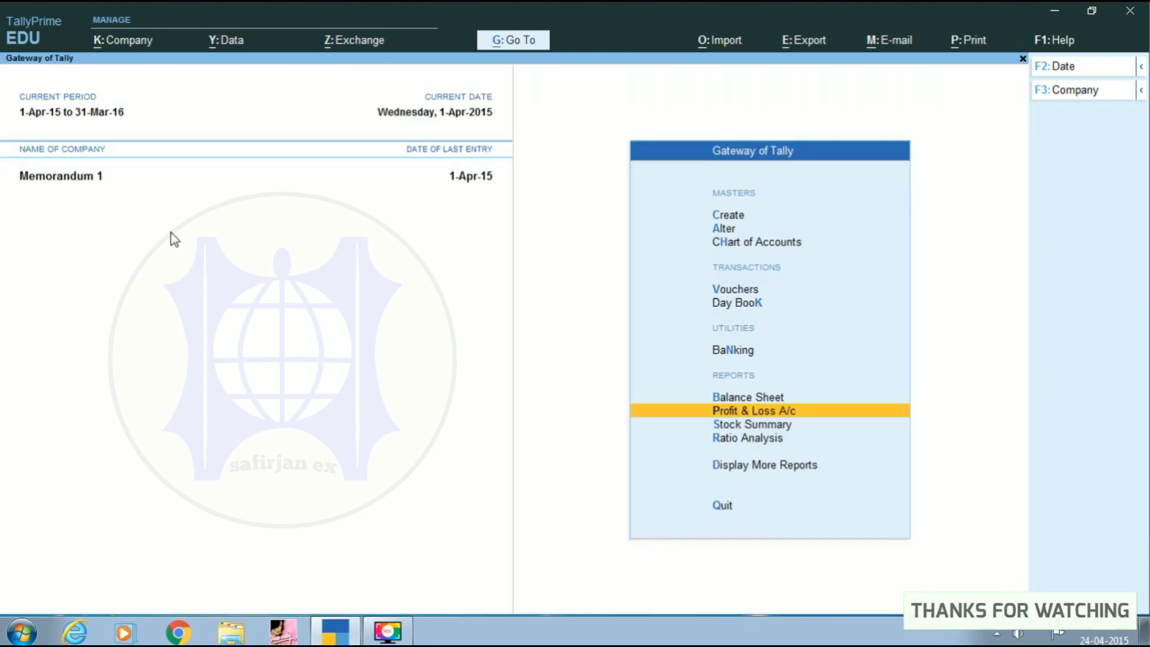
Step: Open the Exception Reports list from the additional reports, closing the ledger e-mail IDs report opened along the way
key("Down")
key("Down")
key("Down")
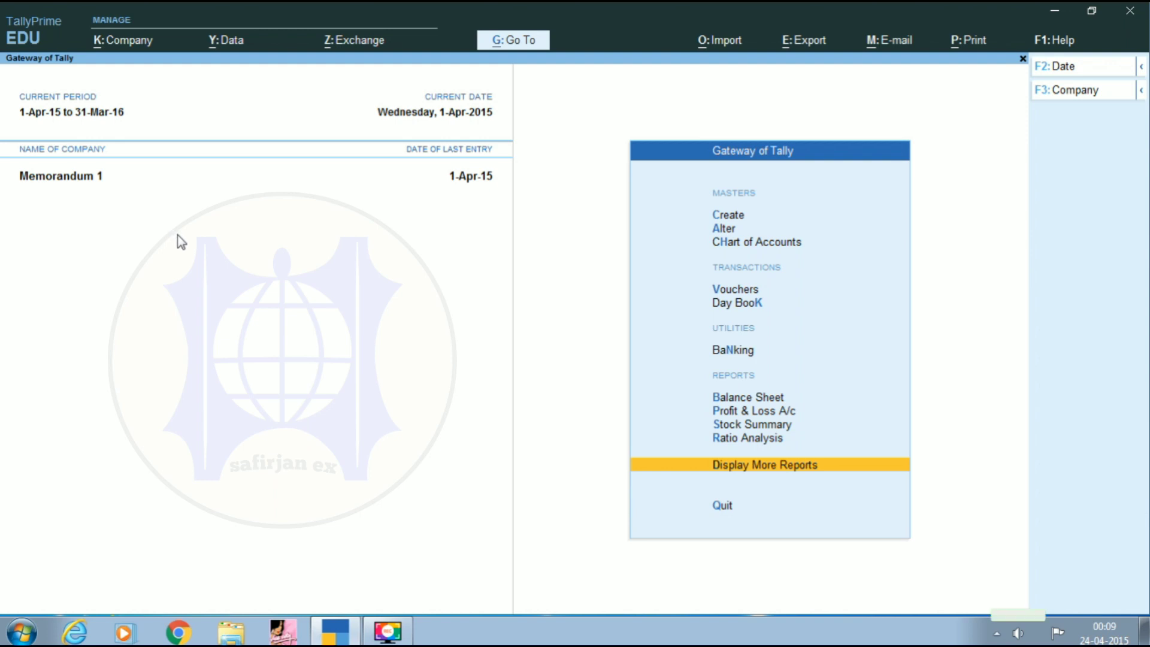
key("Return")
key("Down")
key("Down")
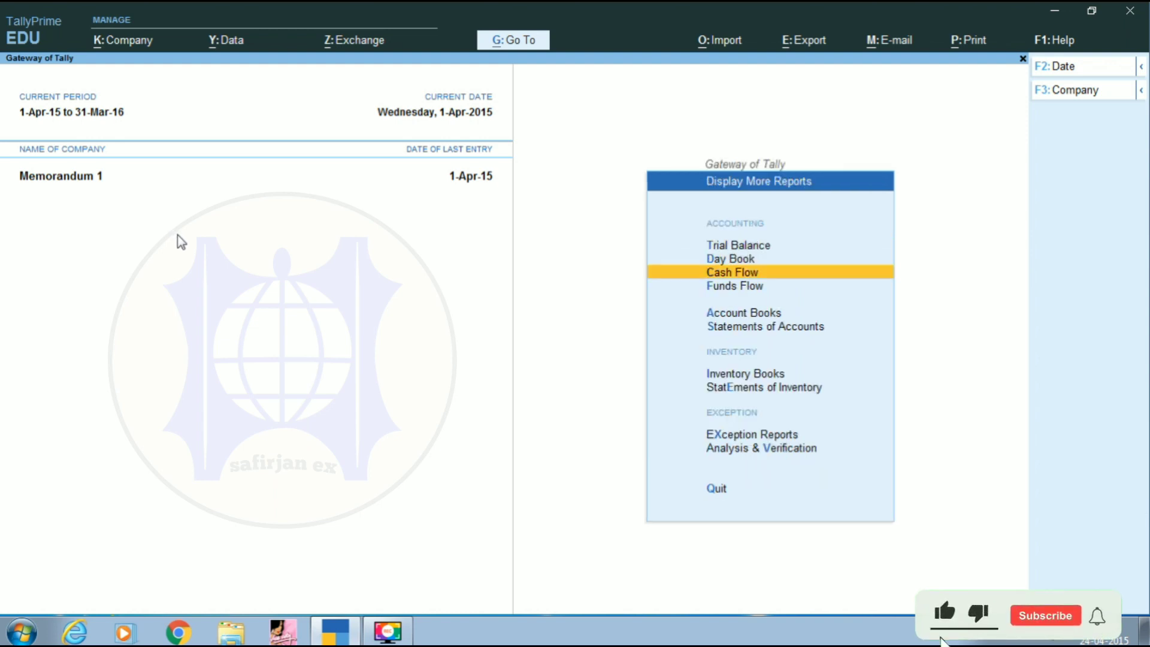
key("Down")
key("Down")
key("Down")
key("Down")
key("Down")
key("Down")
key("Down")
key("Up")
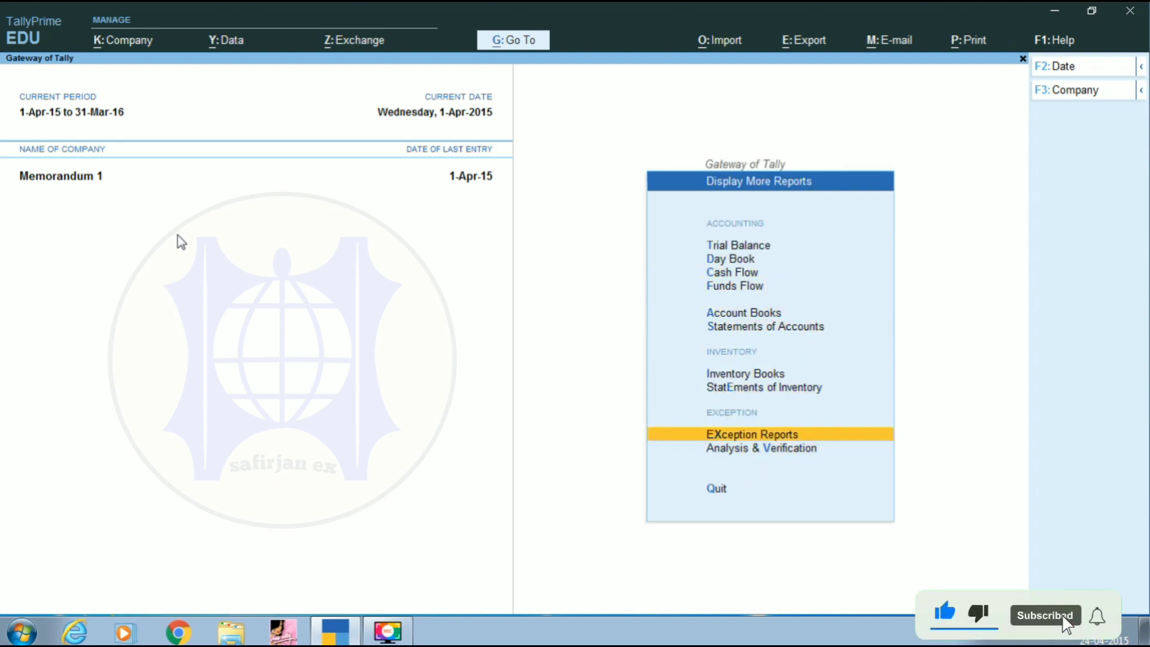
key("Return")
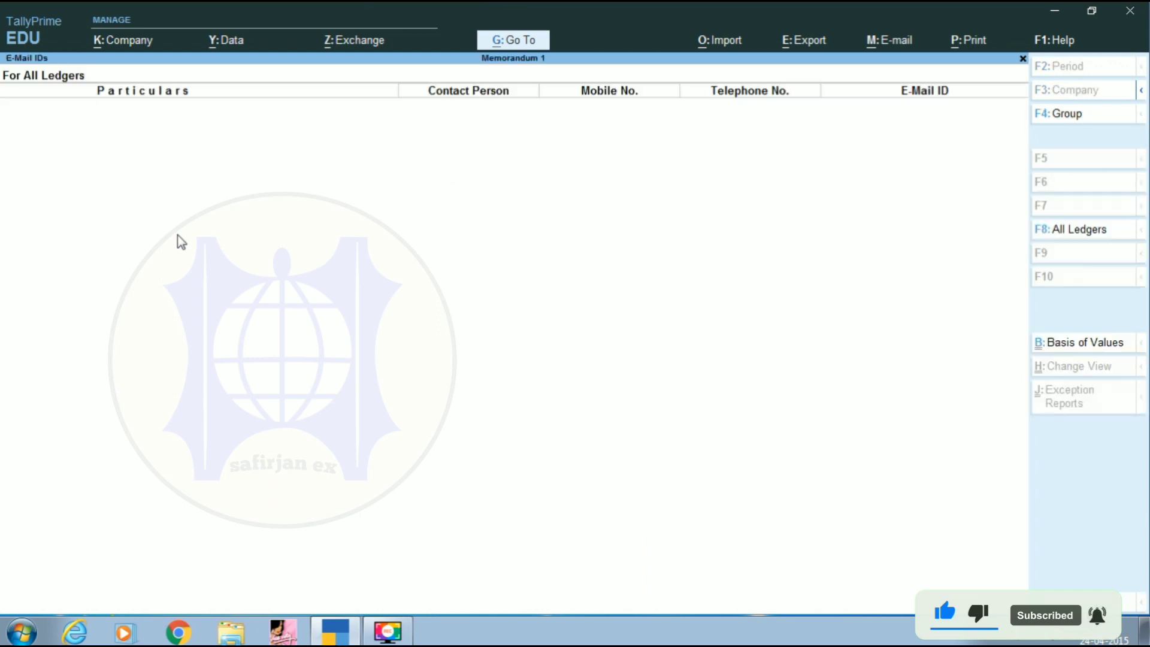
key("Escape")
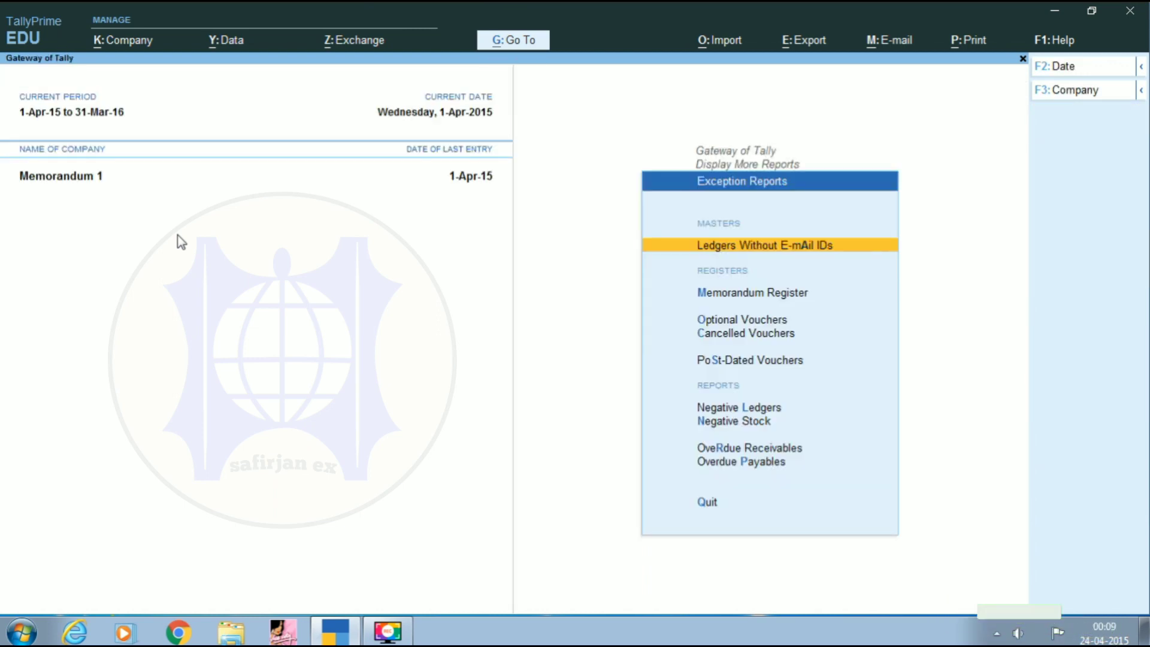
Step: Open April's Traveling Expense voucher from the Memorandum Register for alteration
key("Down")
key("Down")
key("Down")
key("Down")
key("Down")
key("Up")
key("Up")
key("Up")
key("Up")
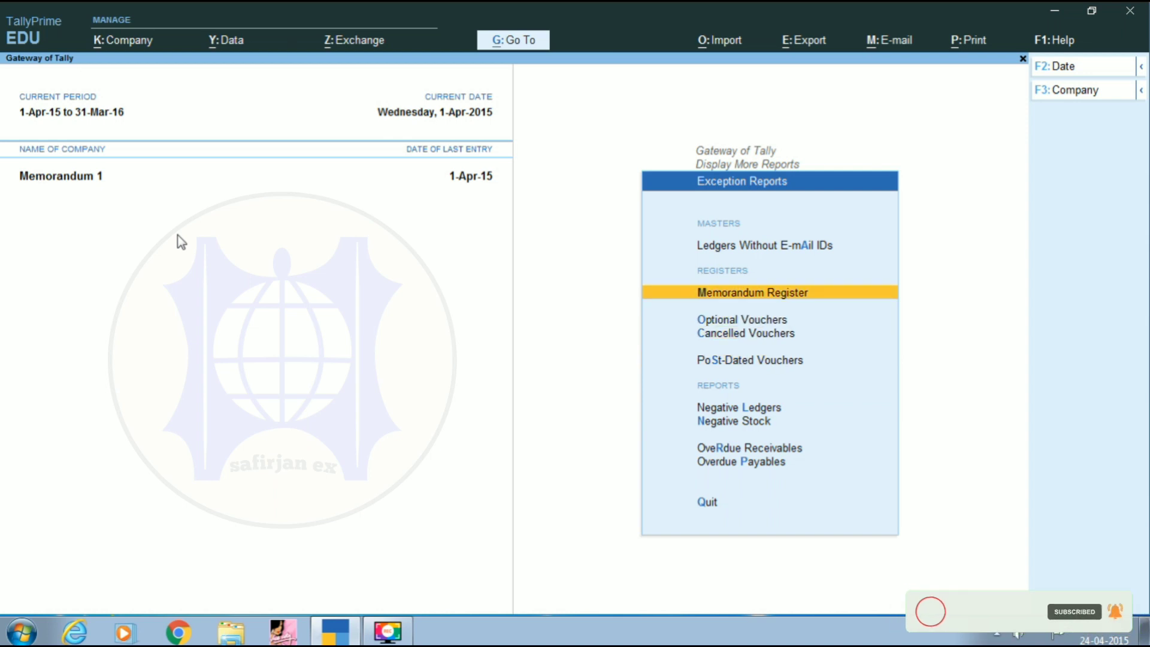
key("Return")
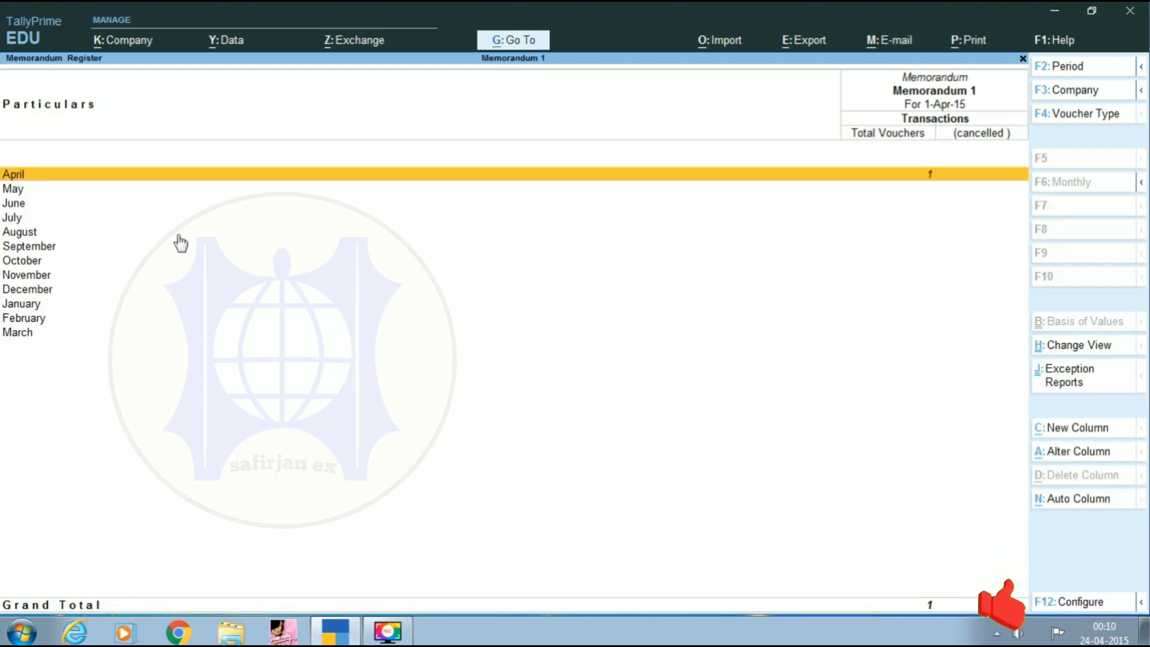
key("Return")
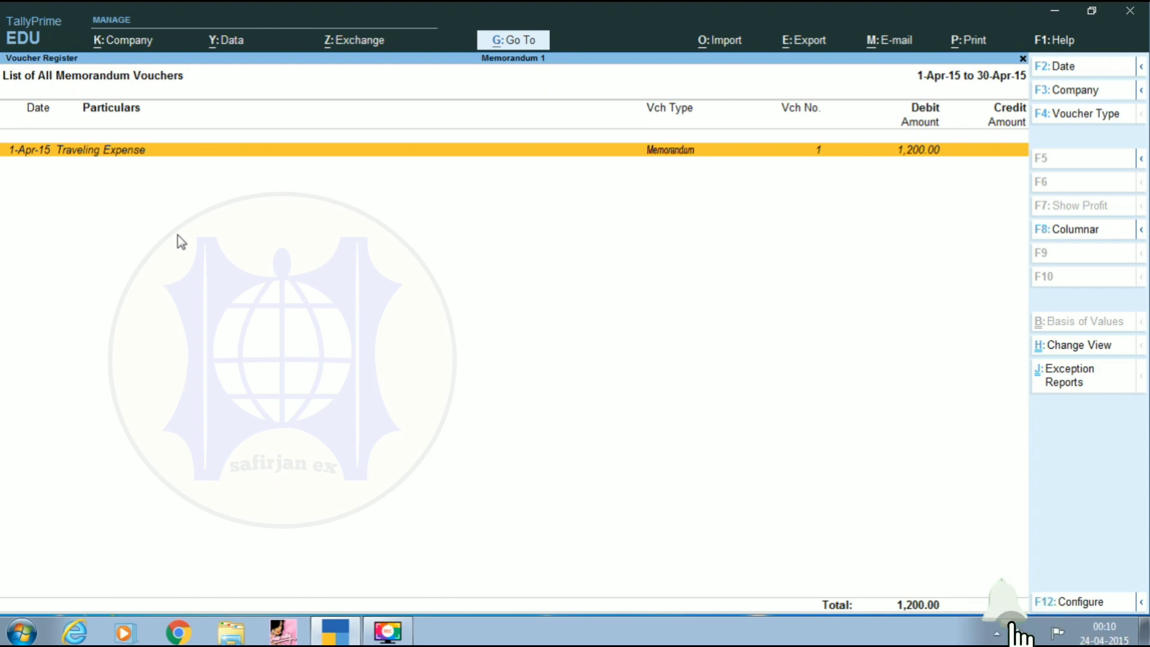
key("Return")
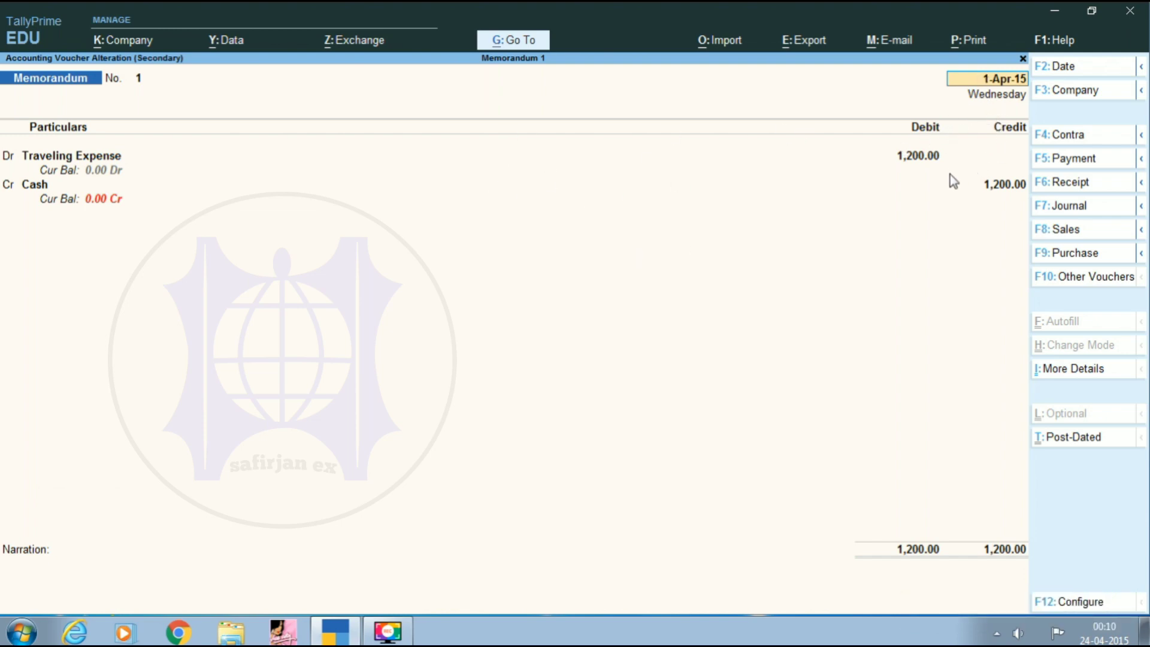
Step: Convert the memorandum voucher to a Payment voucher, keep its entries and empty narration, save it and return to the Exception Reports list
key("Return")
key("Return")
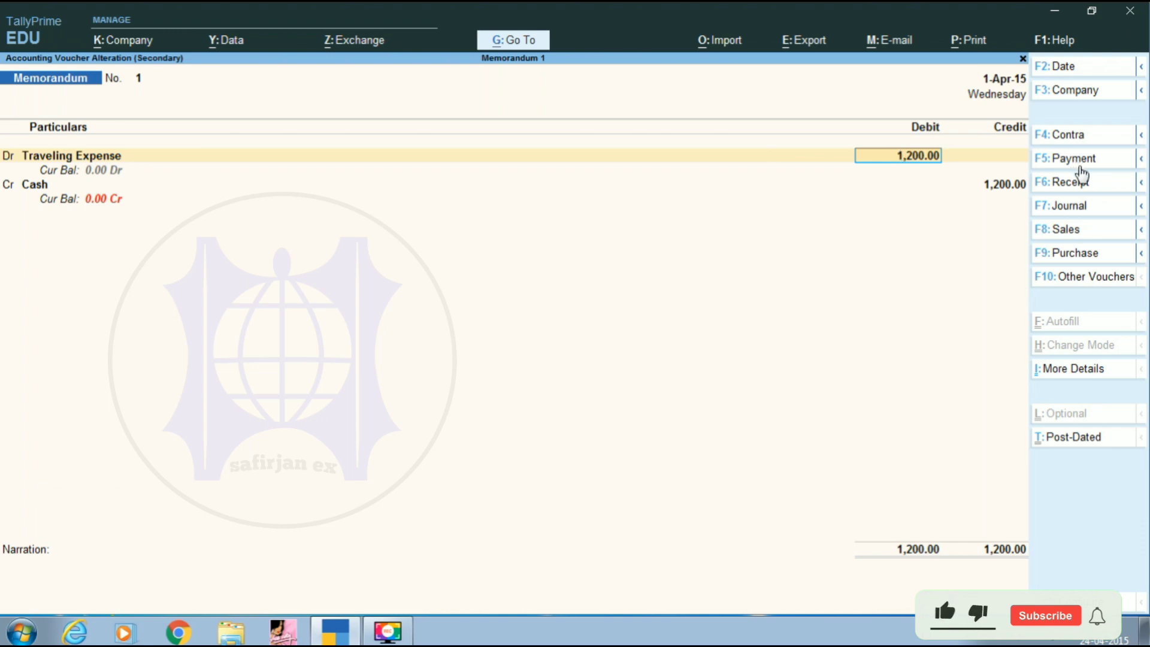
key("F5")
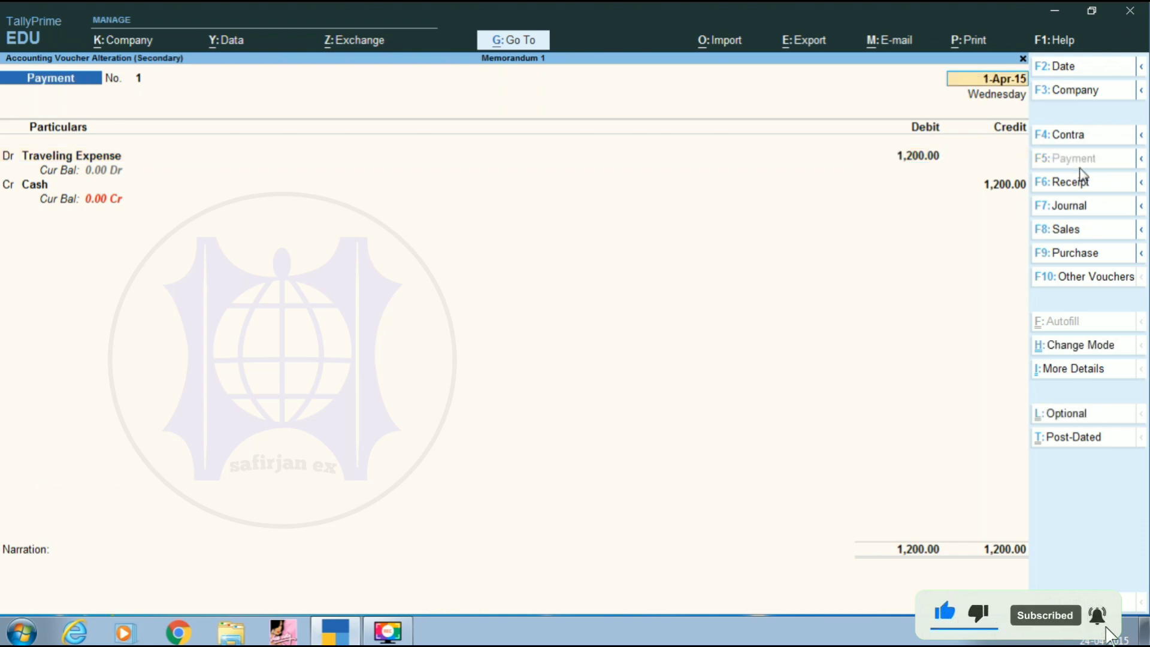
key("Return")
key("Return")
key("Return")
key("Return")
key("Return")
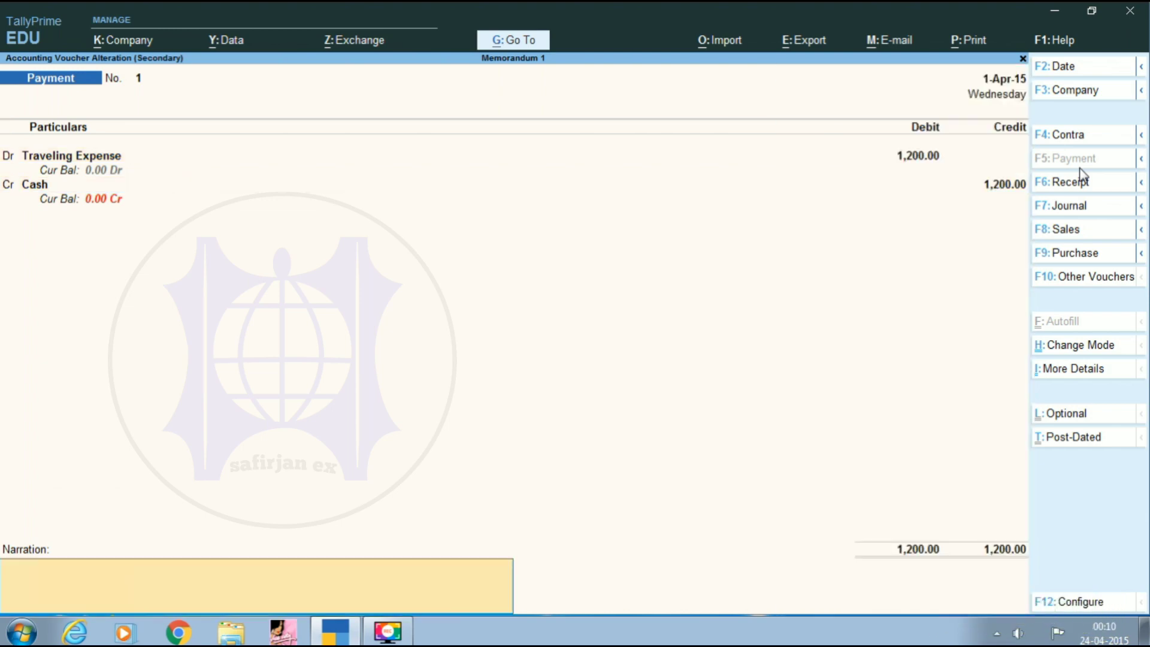
key("Return")
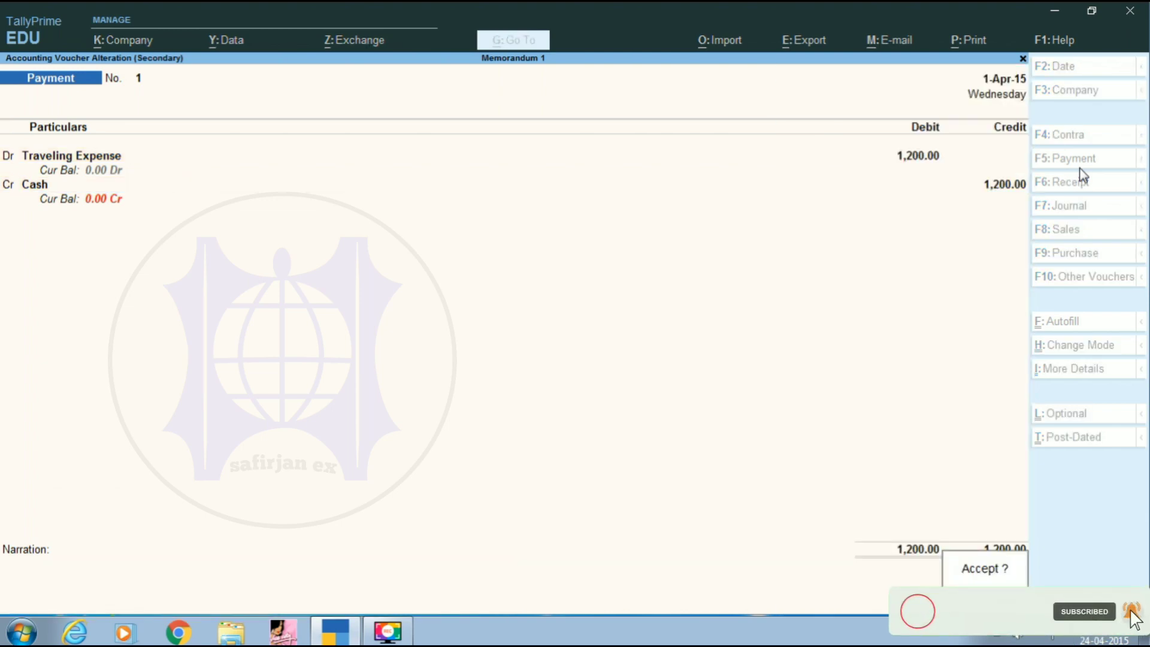
key("Return")
key("Escape")
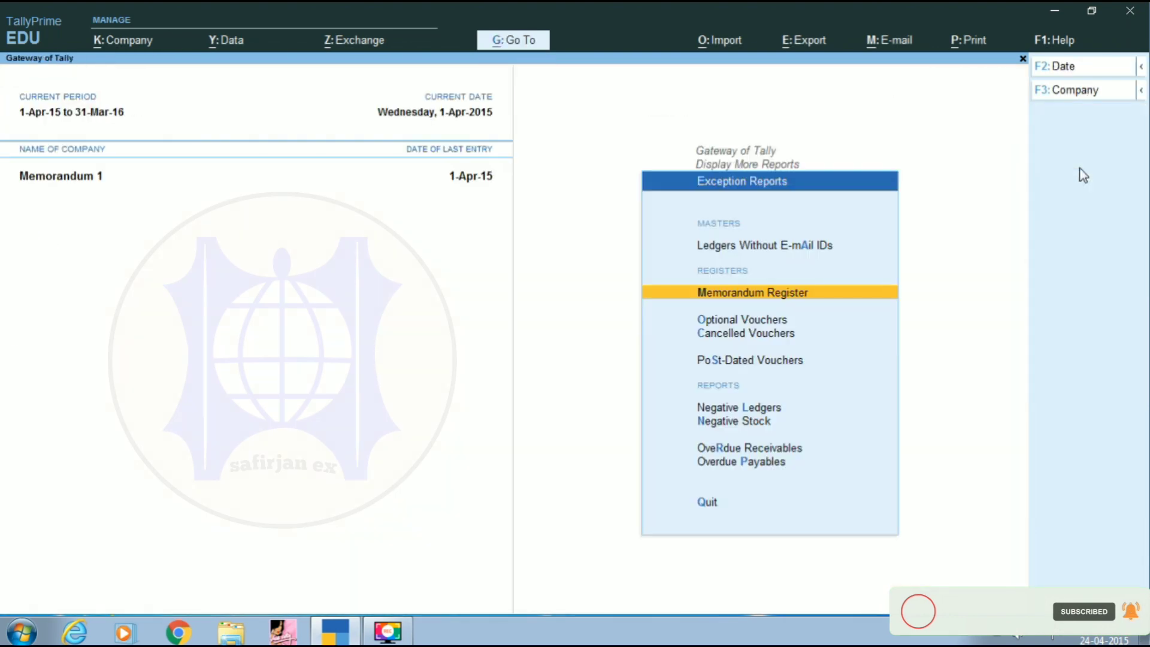
Step: Check the Memorandum Register for remaining April vouchers and close it
key("Down")
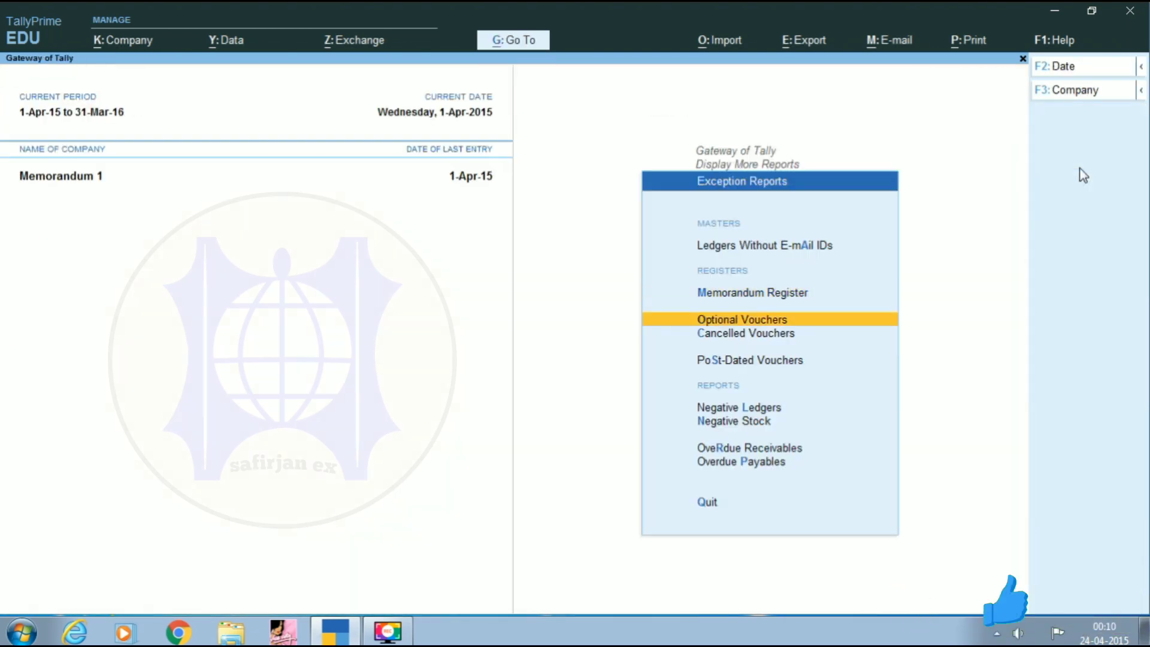
key("Up")
key("Return")
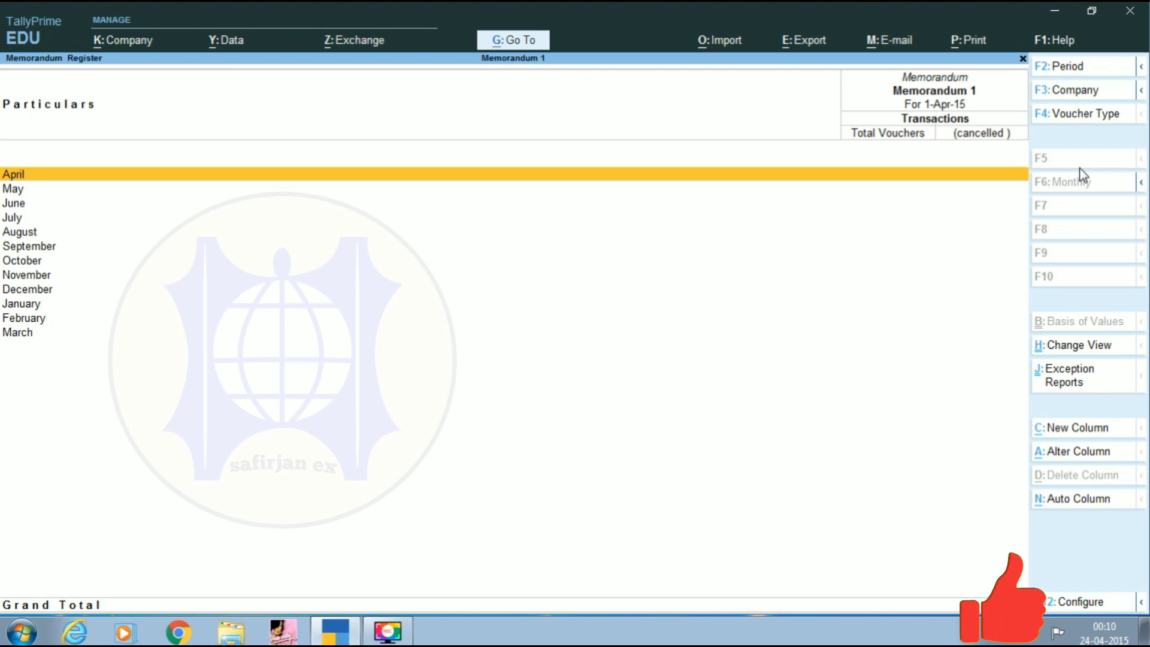
key("Escape")
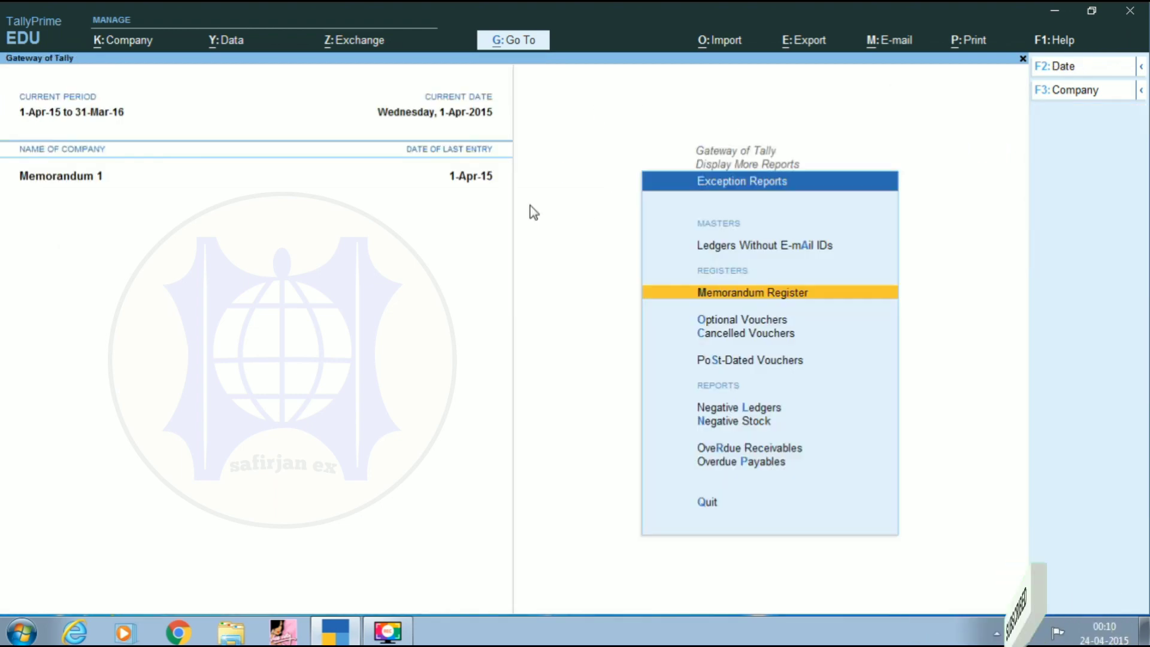
Step: Return to the Gateway of Tally, check Traveling Expense under the expanded Indirect Expenses in the Profit & Loss A/c, and close the report
key("Escape")
key("Escape")
key("Up")
key("Up")
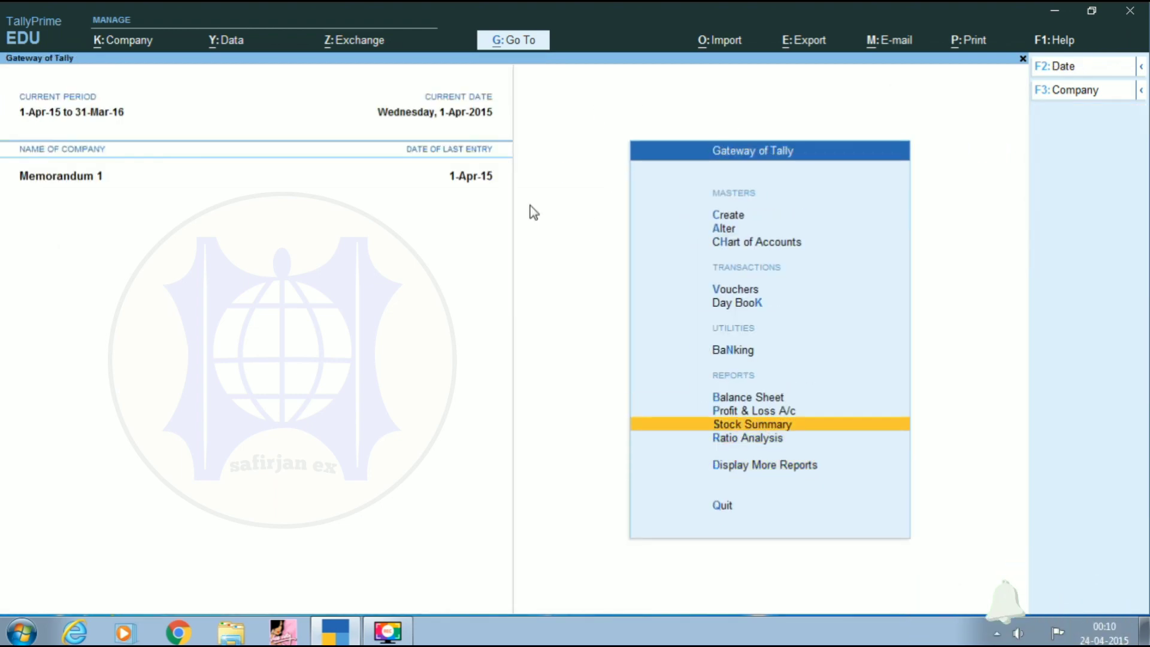
key("Up")
key("Return")
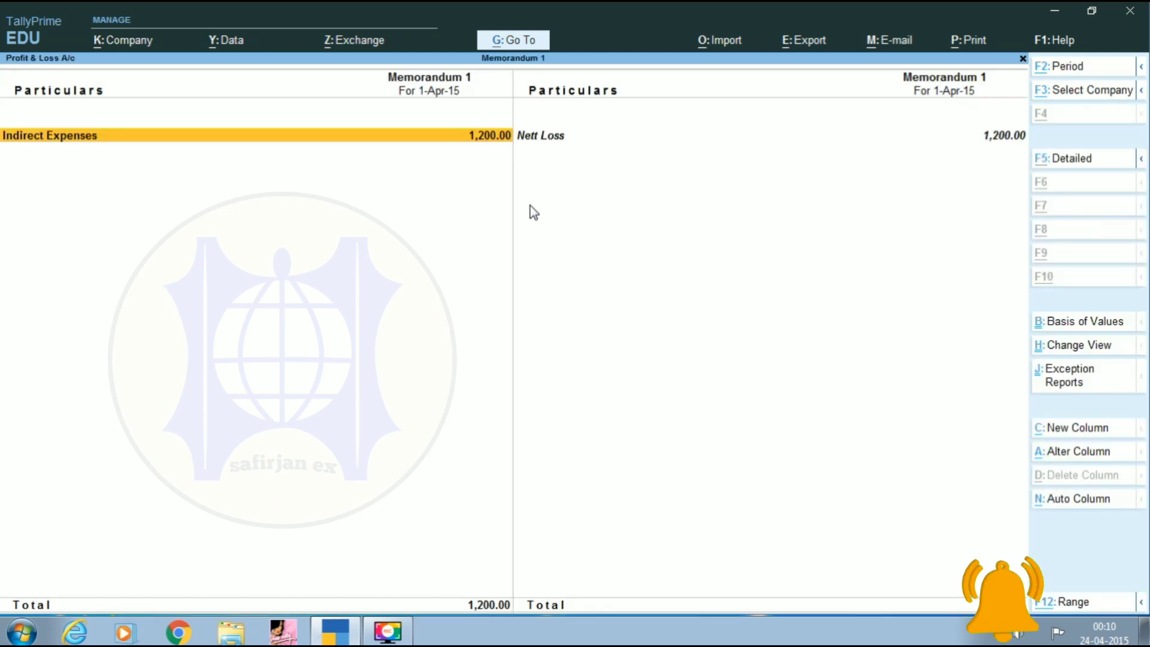
key("shift+Return")
key("Down")
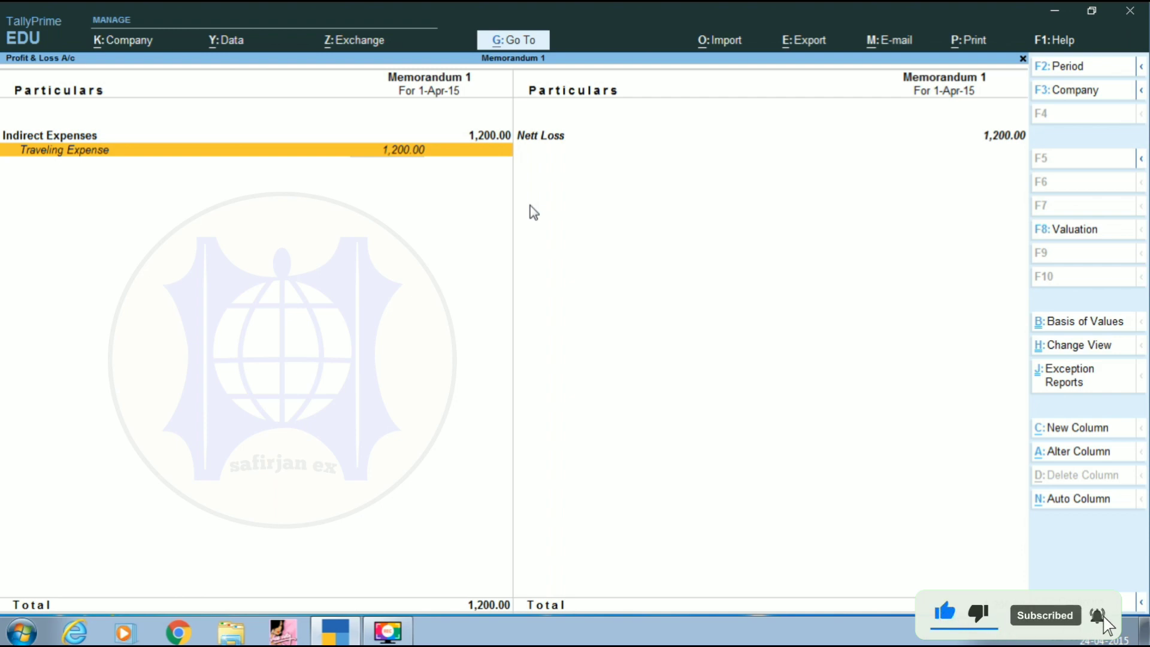
key("Escape")
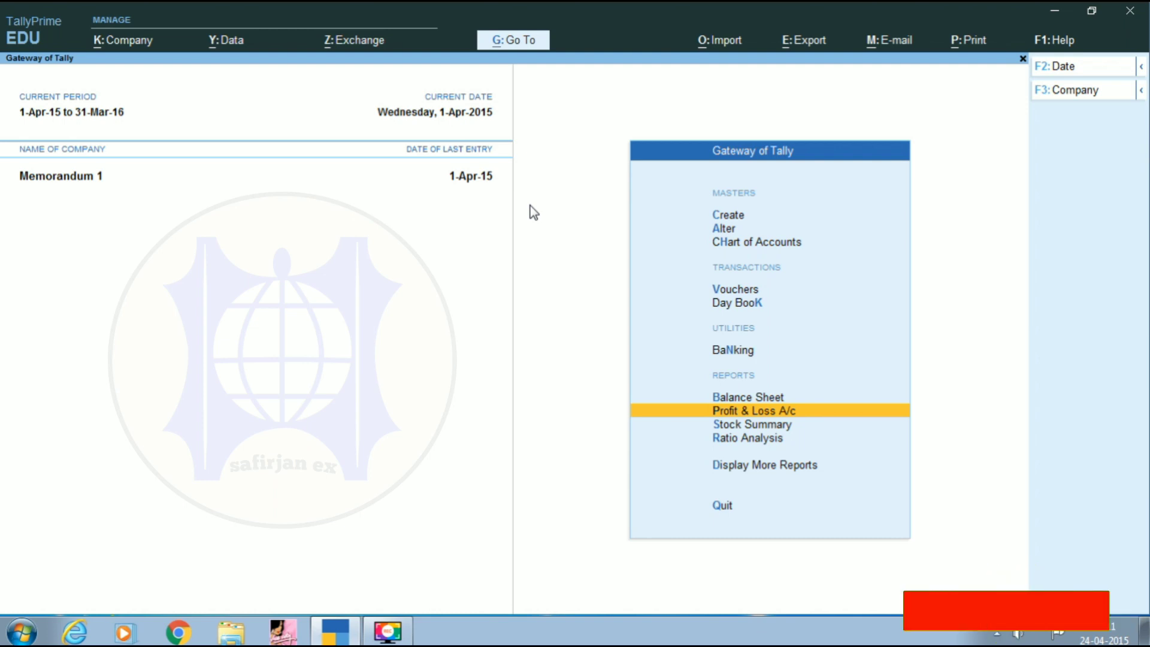
Step: Start a new accounting voucher from the Gateway of Tally
key("Up")
key("Up")
key("Up")
key("Up")
key("Return")
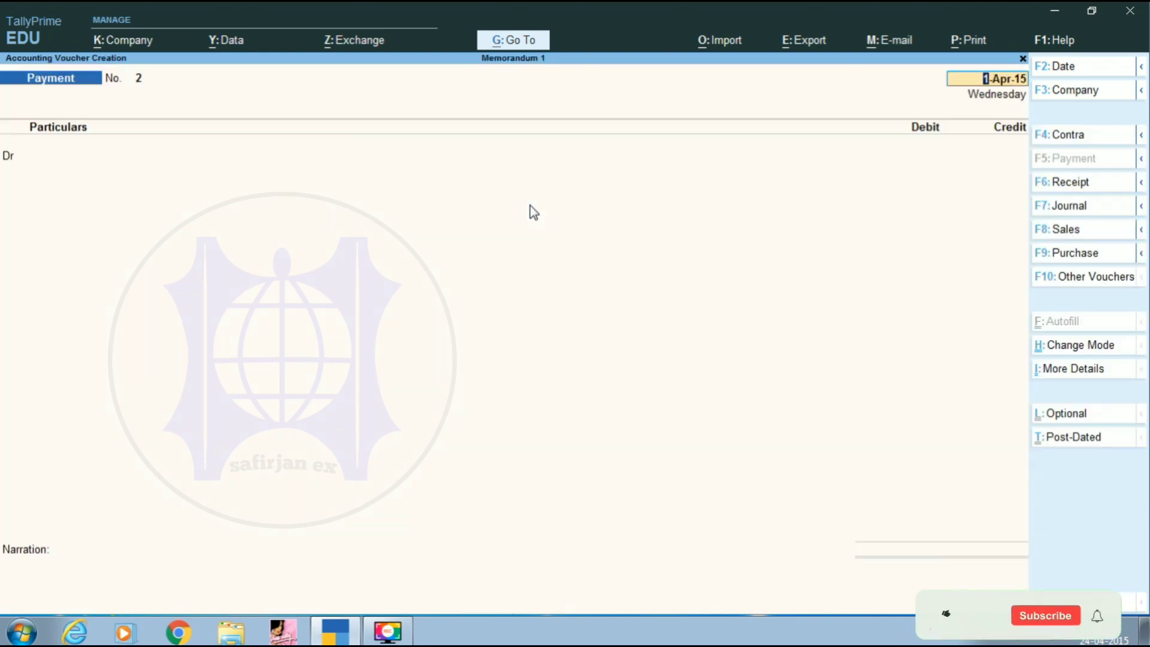